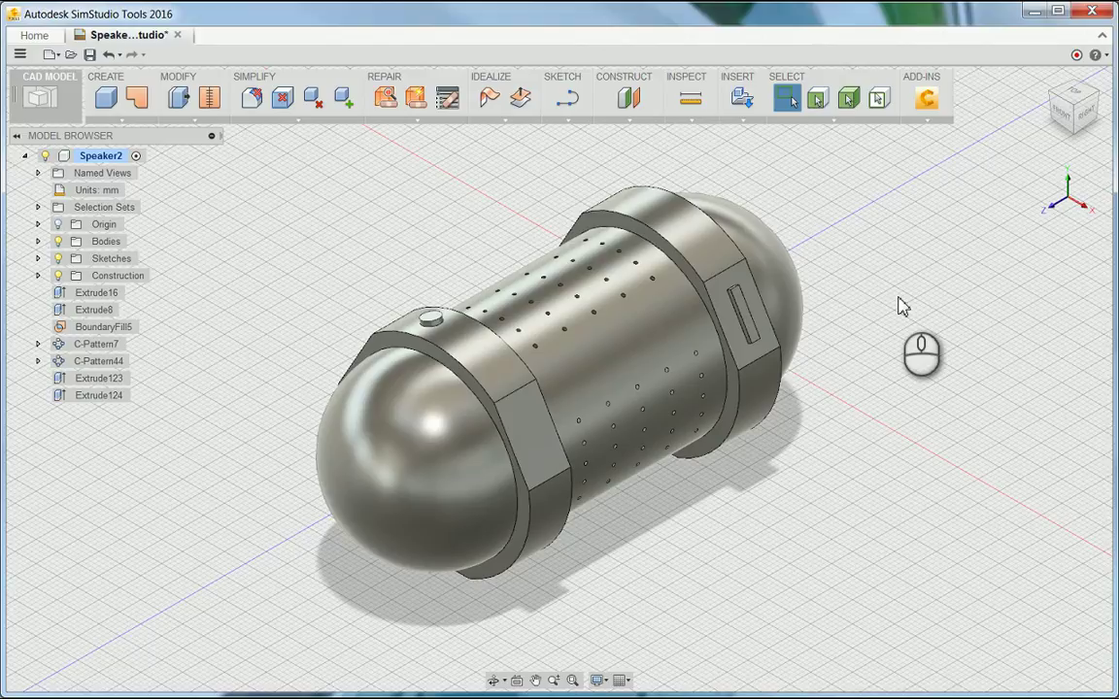
Create an offset shell at 0 mm from the Right & Left Rings selection set, the perforated cylinder face and both end domes.
click(520, 97)
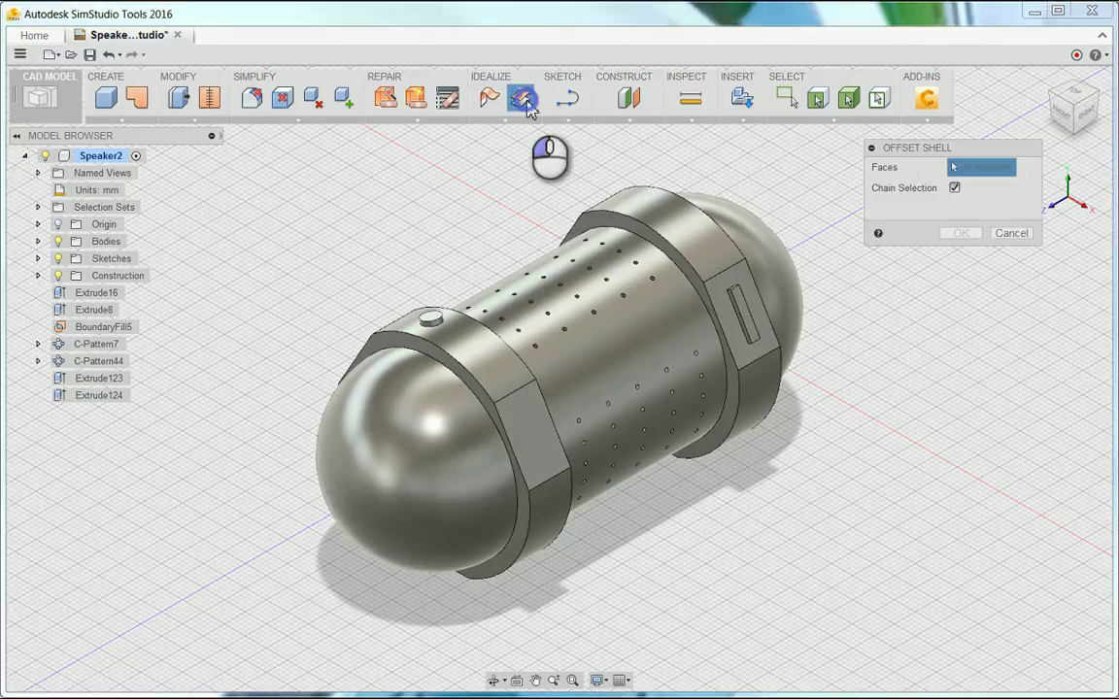
click(38, 207)
click(185, 223)
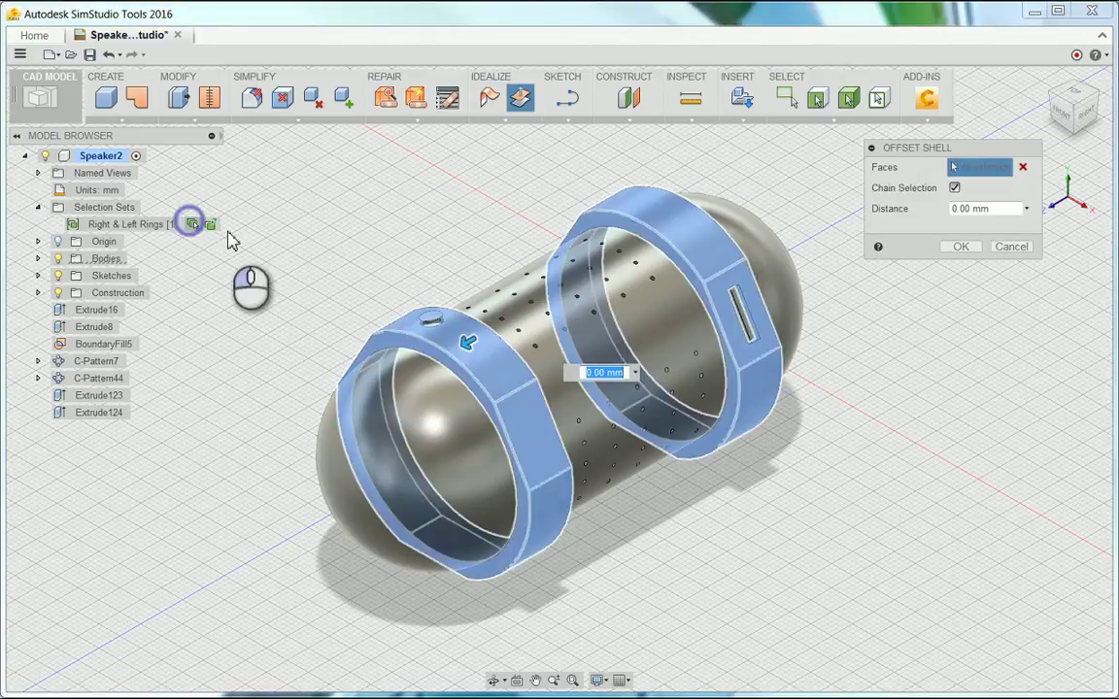
click(661, 316)
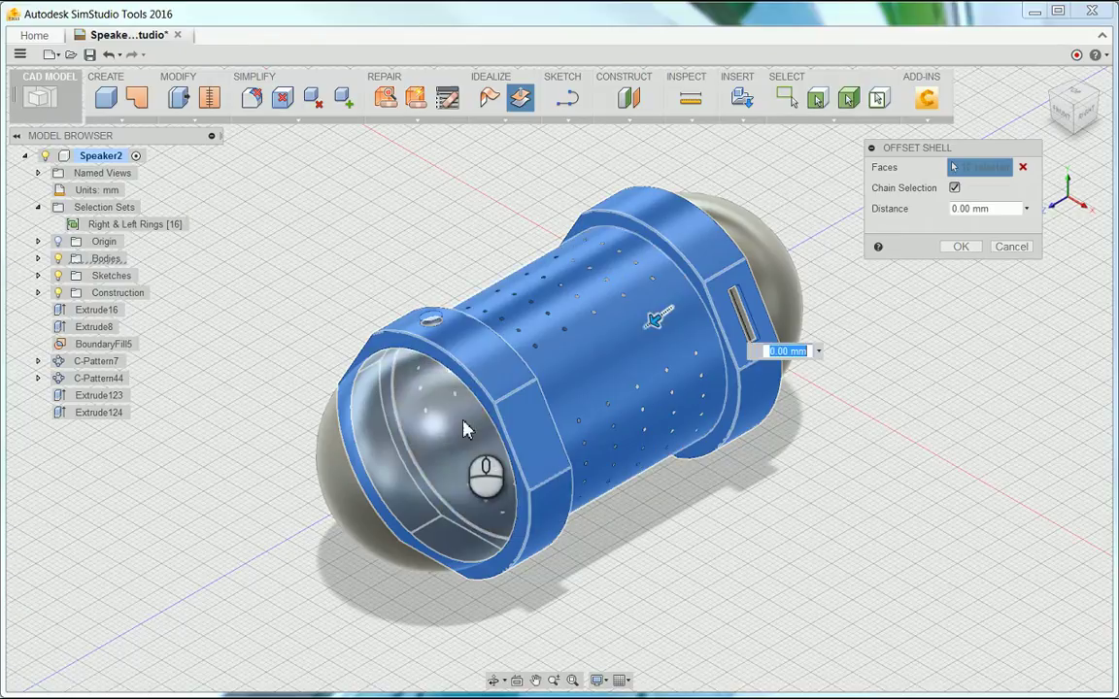
click(462, 421)
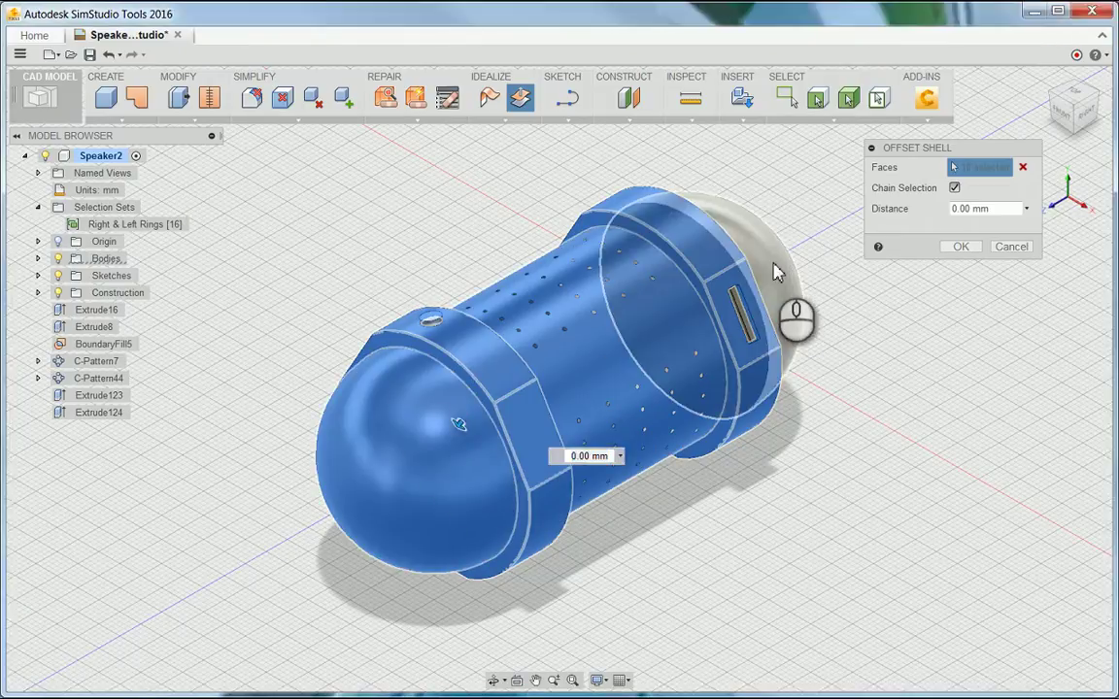
click(774, 275)
click(960, 249)
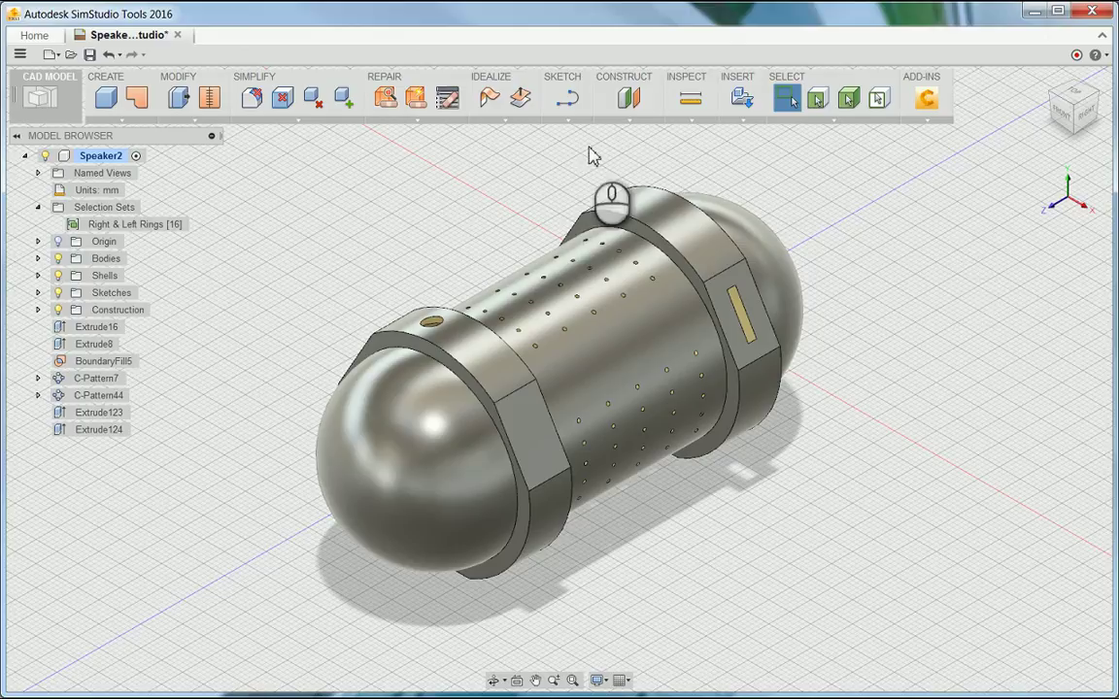
Close the rectangular slot on the ring with a Gap Fill boundary patch, using edge chaining.
click(523, 118)
click(515, 177)
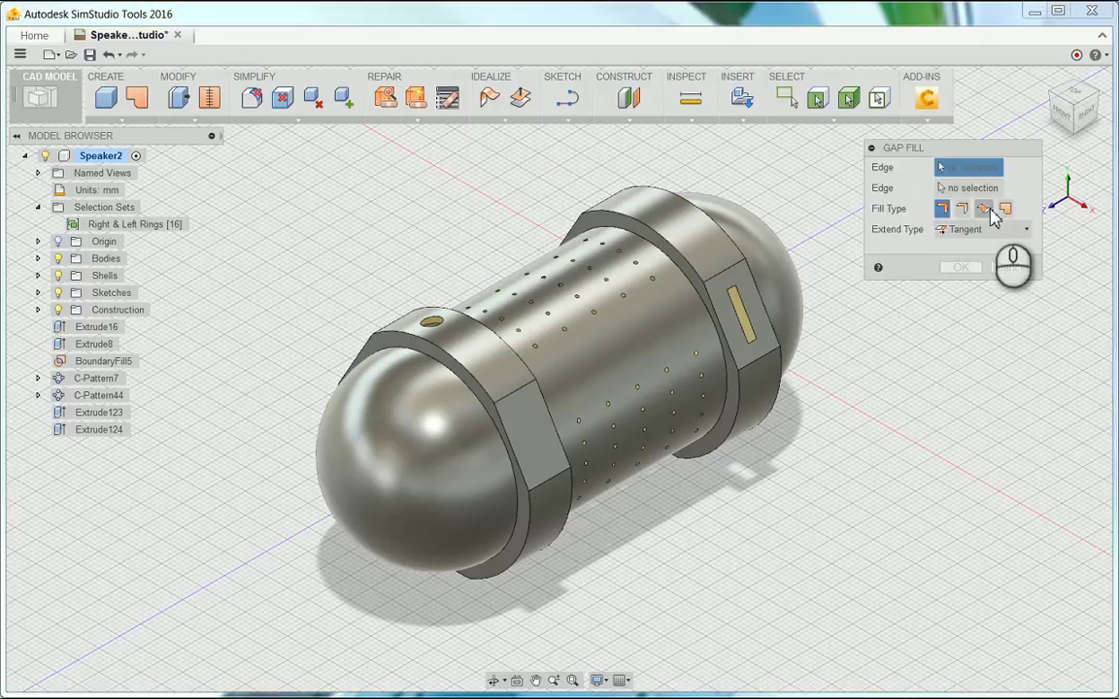
click(1005, 208)
click(941, 188)
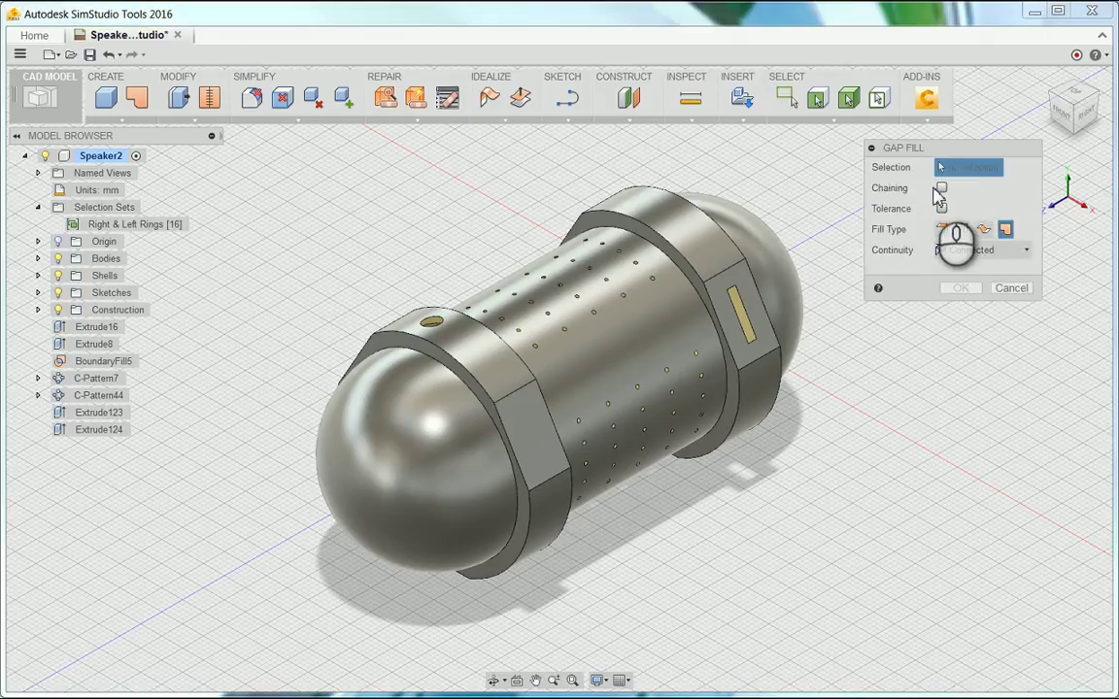
click(740, 318)
click(960, 290)
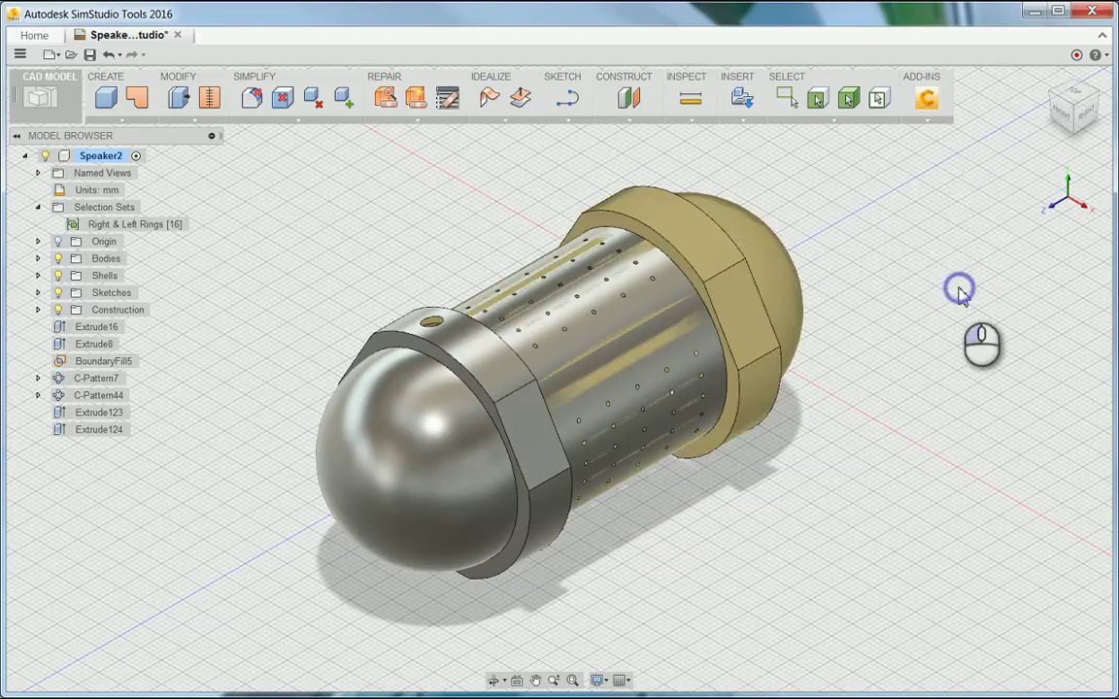
Close the round button hole on the other ring with a Gap Fill boundary patch.
right_click(904, 289)
click(895, 244)
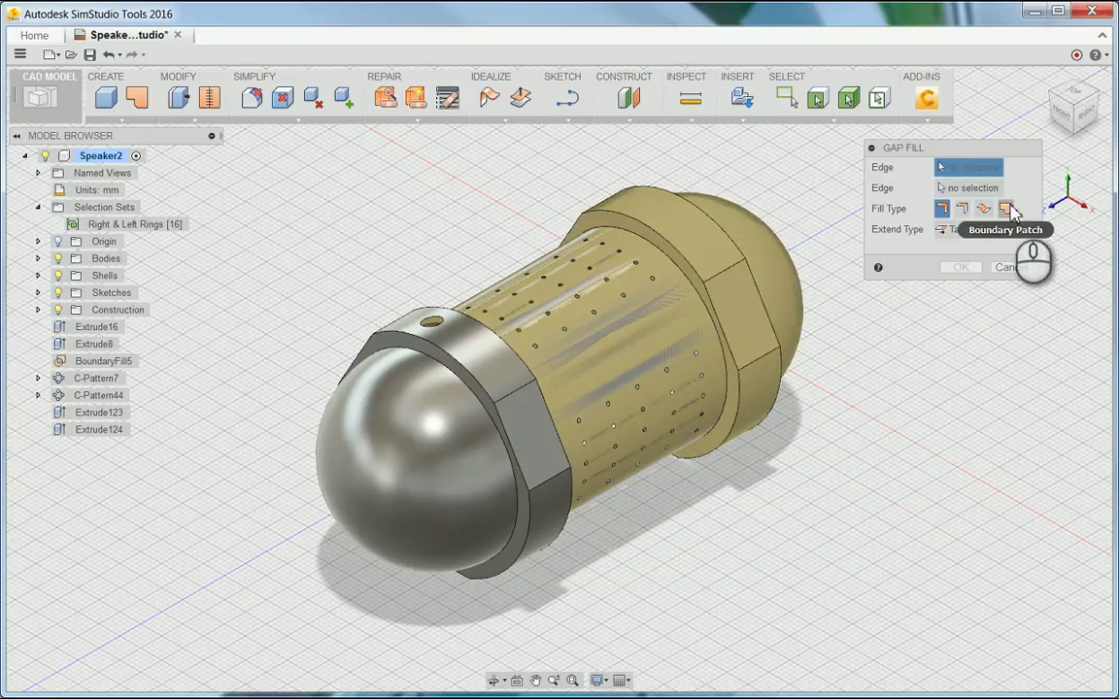
click(1006, 209)
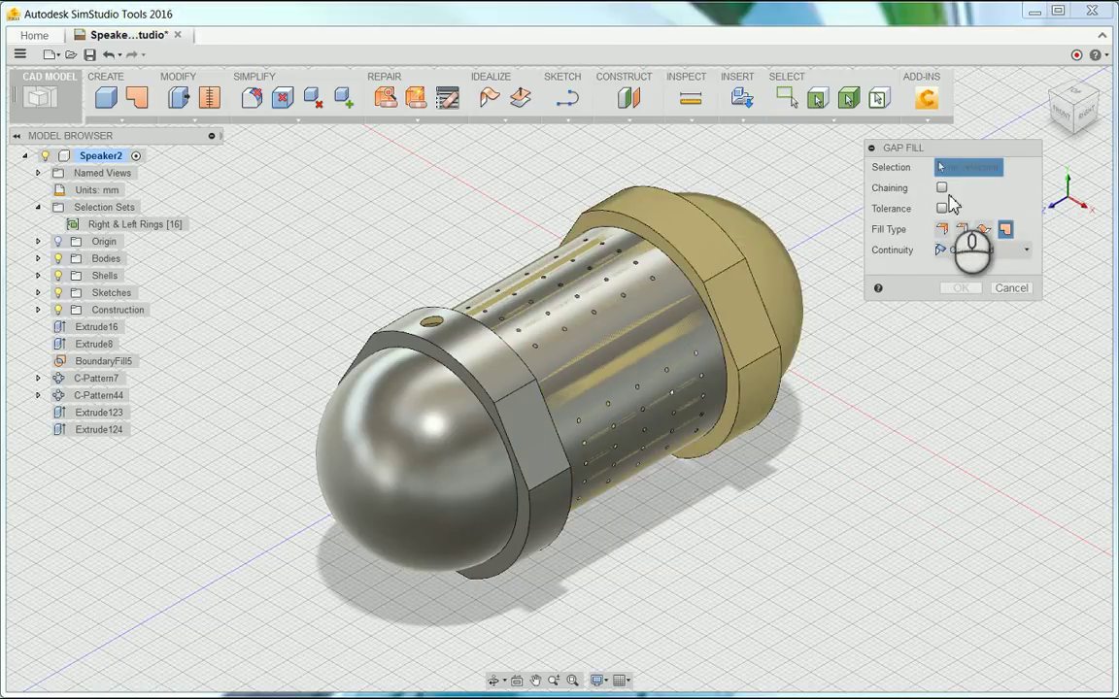
click(431, 321)
click(960, 287)
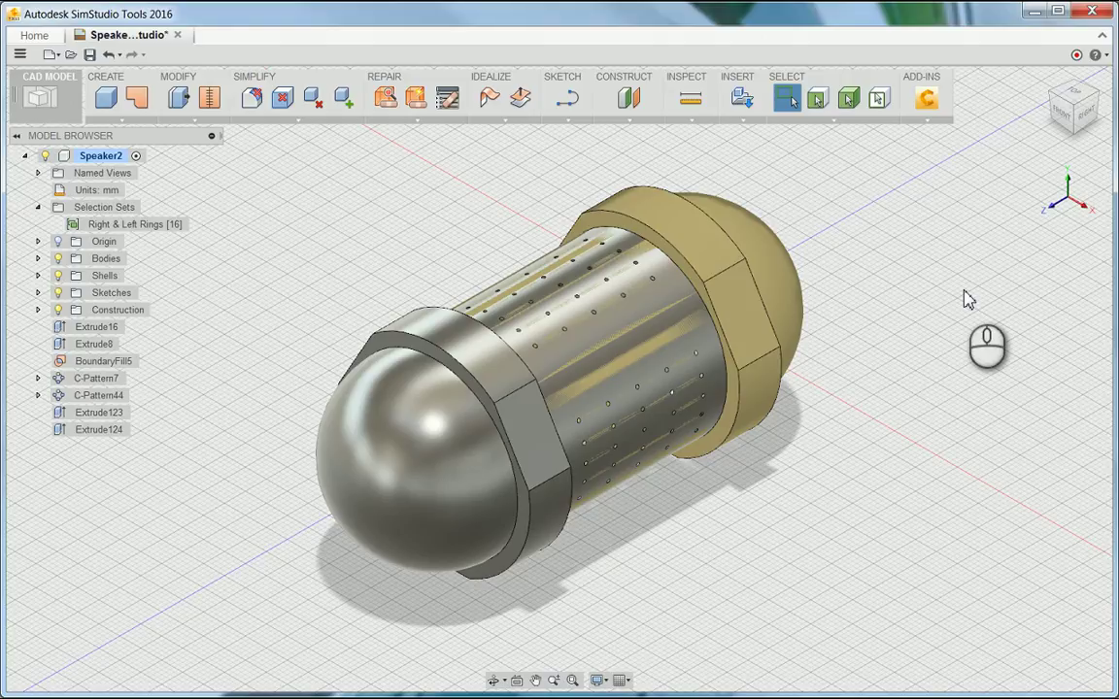
Reverse the normals of the shell faces that show their yellow back side.
click(186, 120)
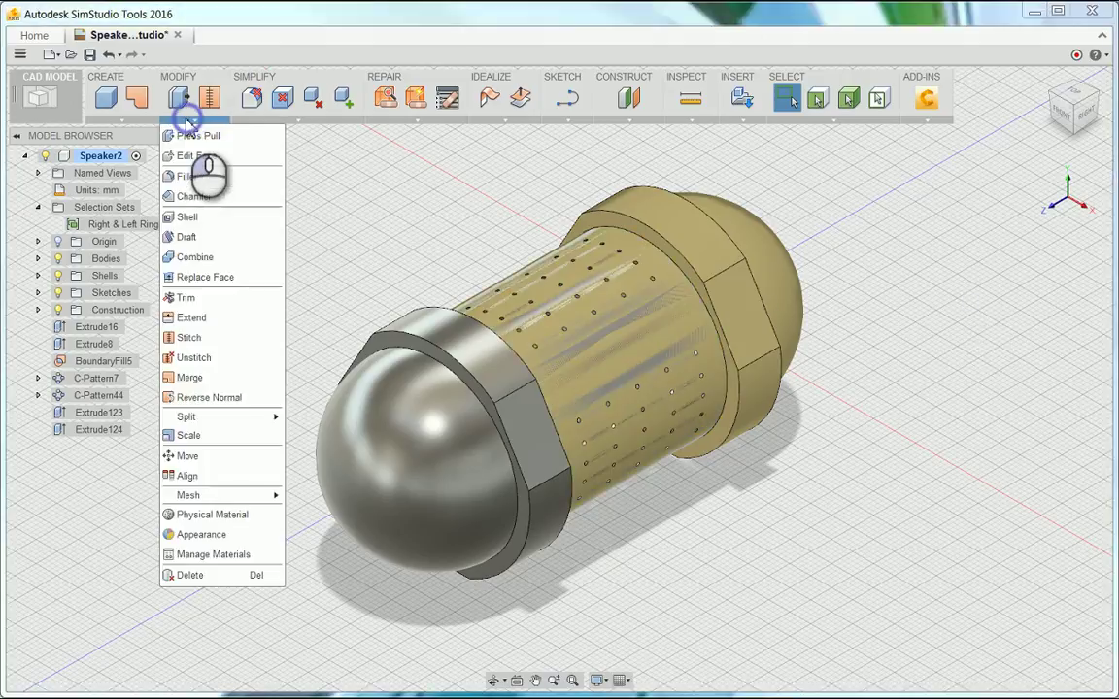
click(202, 397)
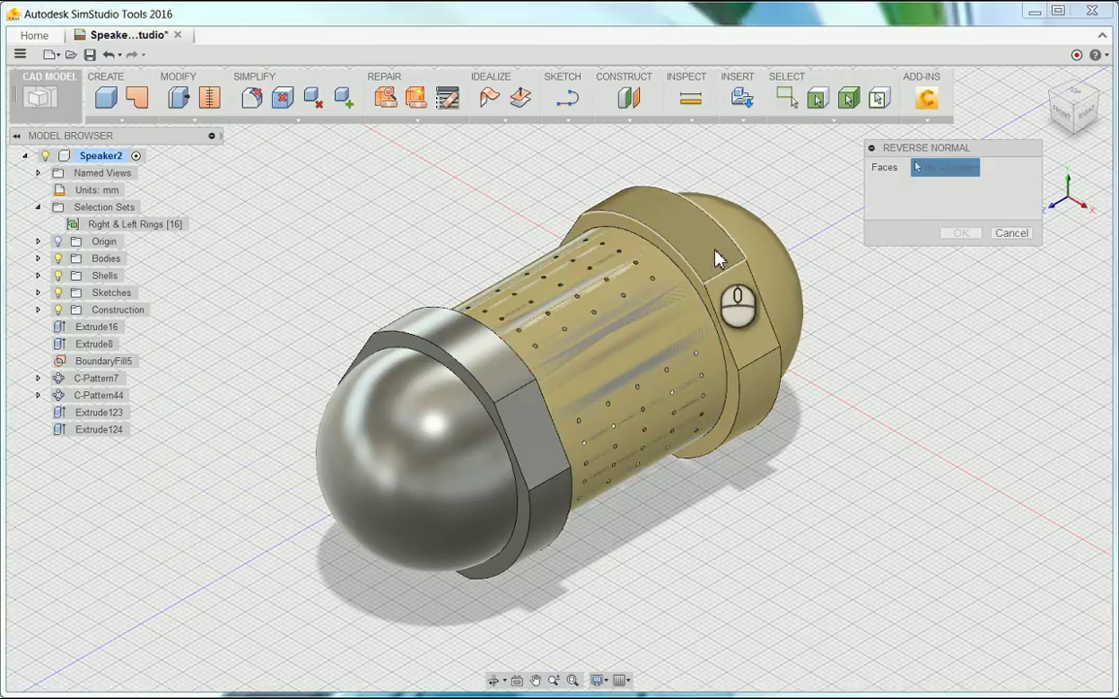
click(715, 259)
click(959, 233)
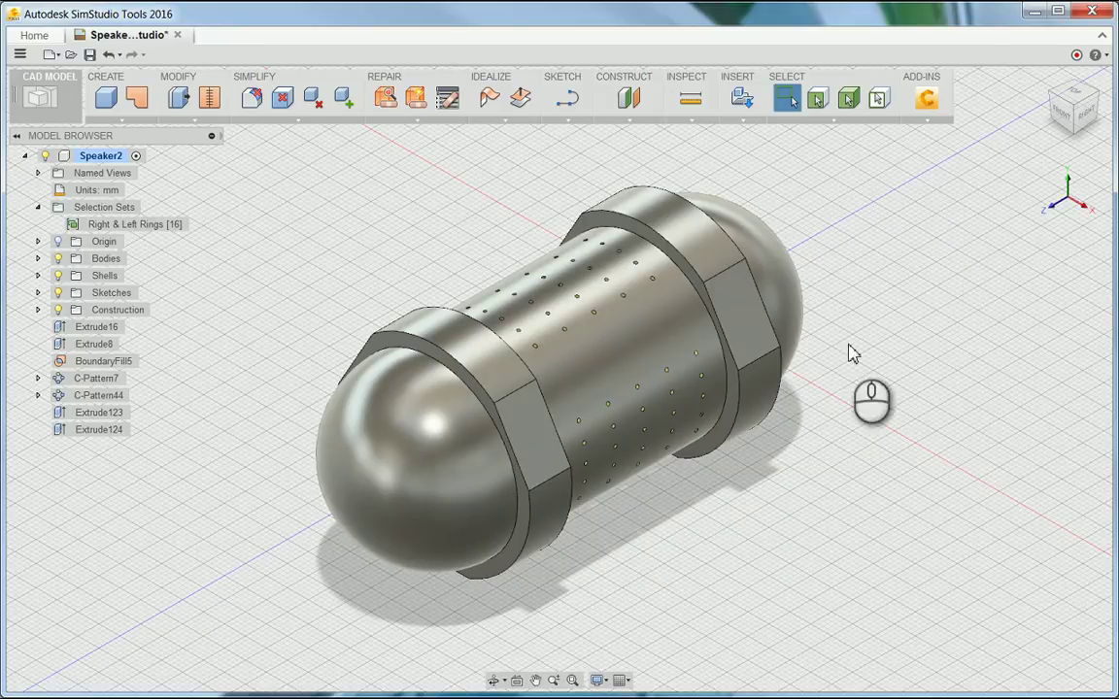
Patch the rectangular opening on the opposite side of the ring as a connected new body with chaining enabled.
shift+middle_drag(851, 374, 974, 380)
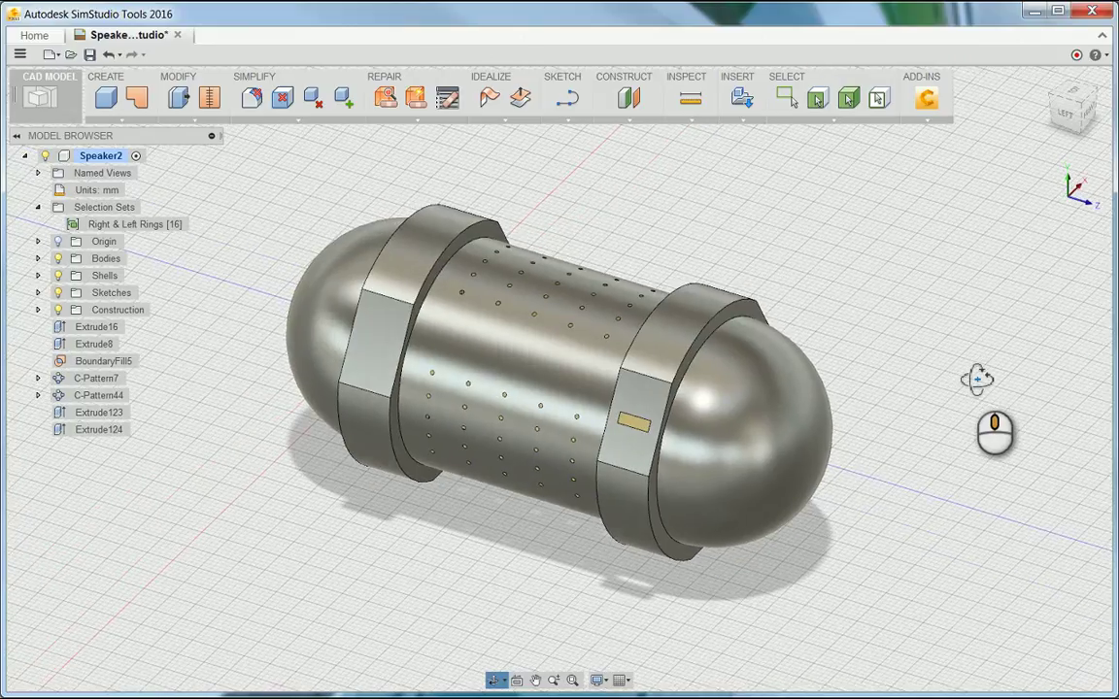
click(136, 99)
scroll(636, 427, up, 3)
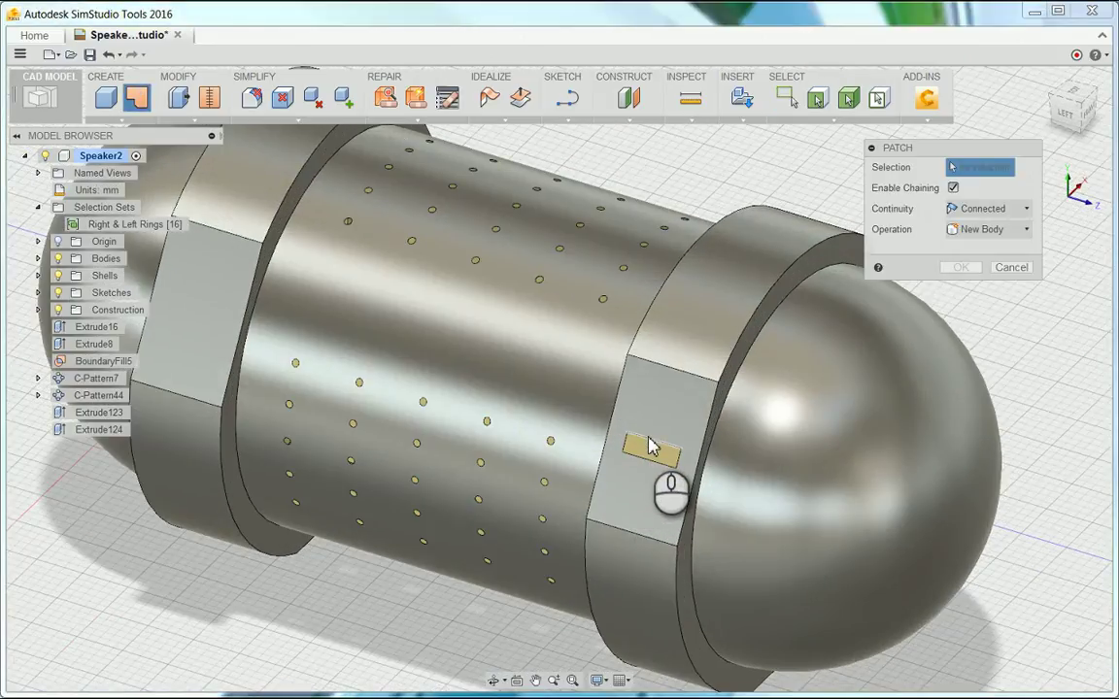
click(634, 455)
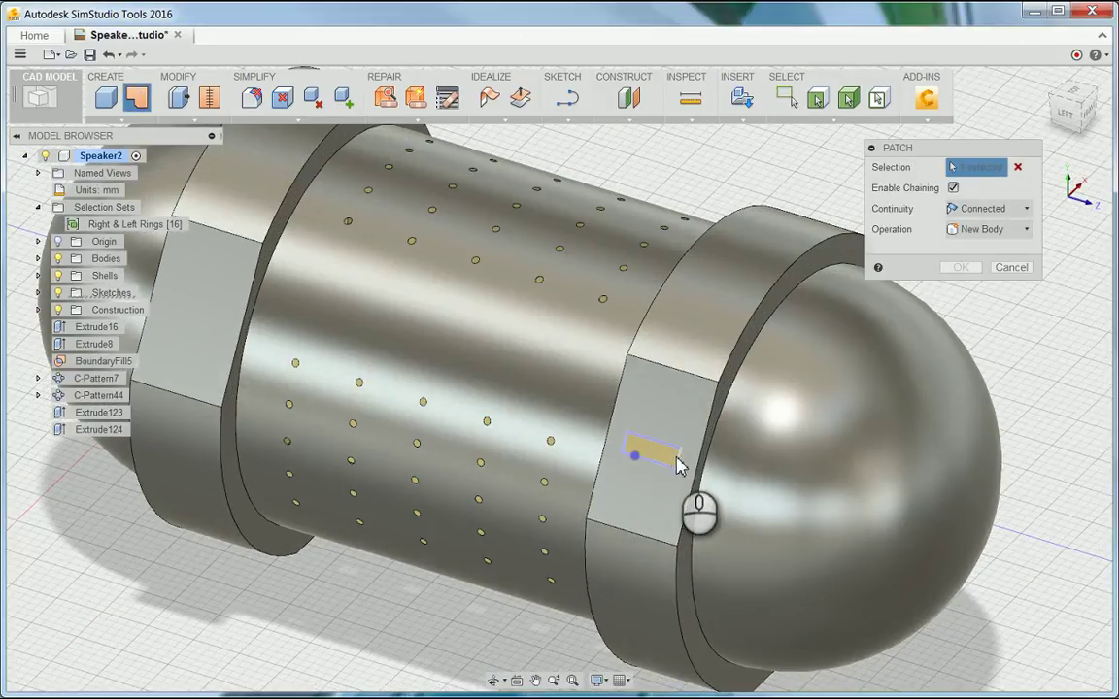
click(961, 268)
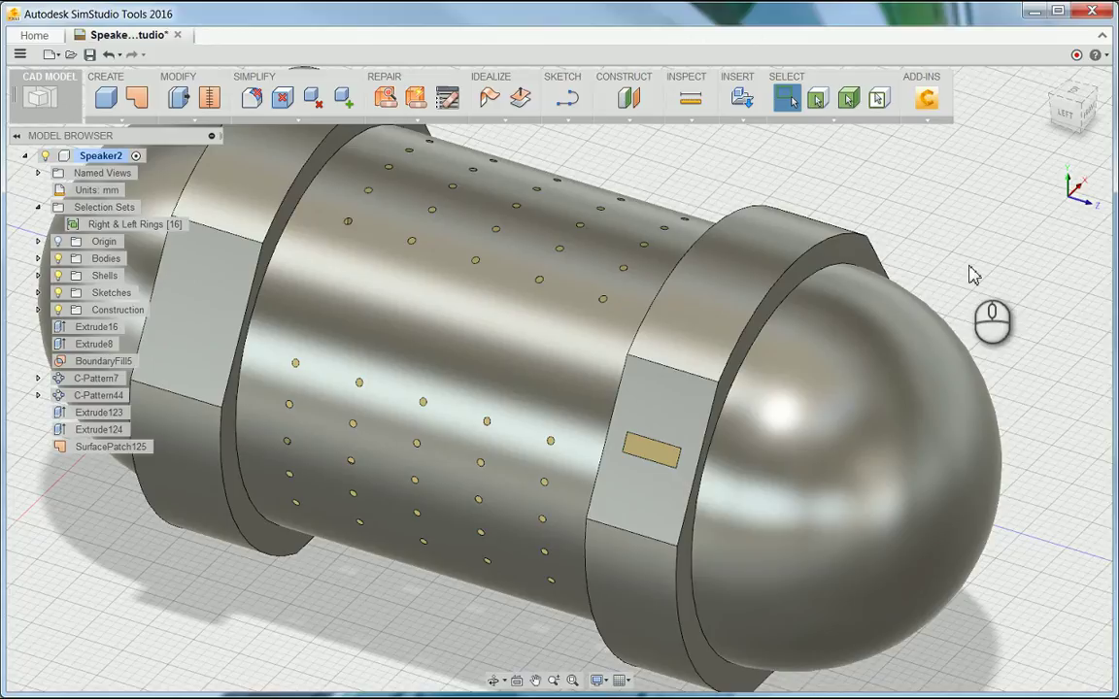
Stitch the rectangular surface patch to the surrounding shell with a 1.00 mm tolerance.
click(210, 97)
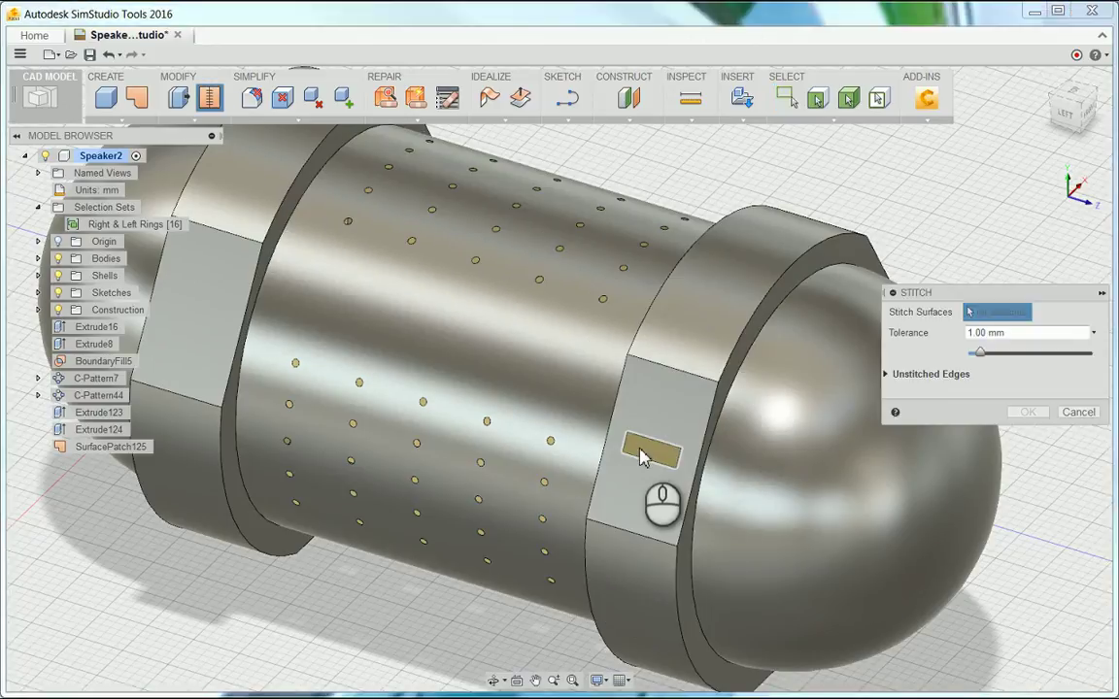
click(649, 447)
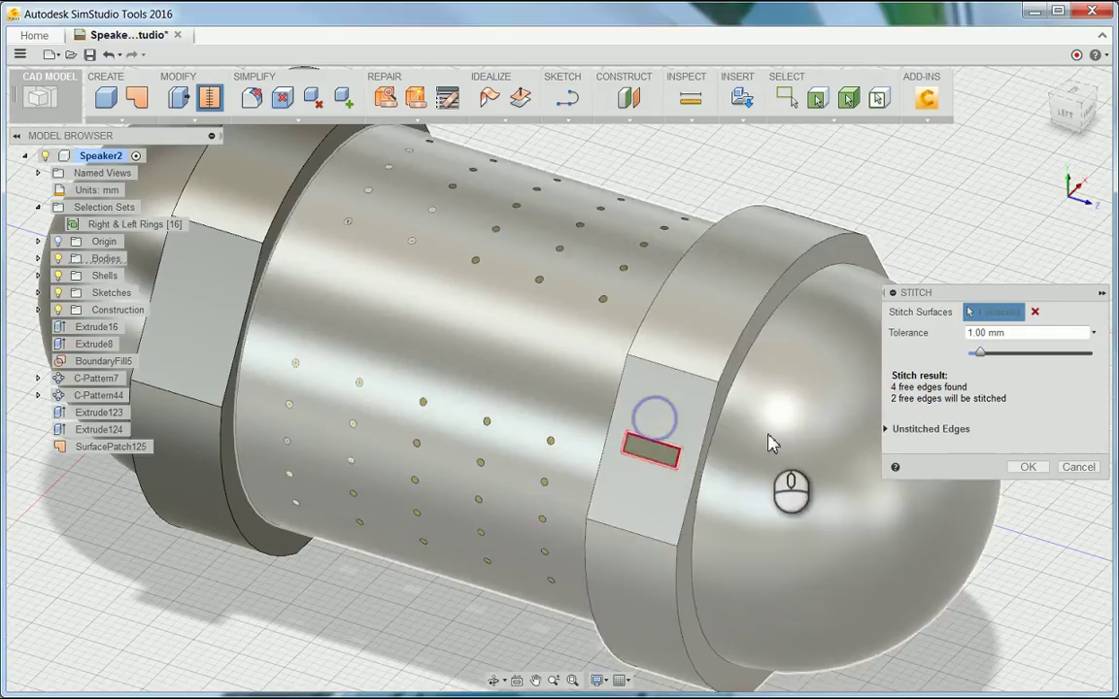
click(769, 442)
click(1027, 467)
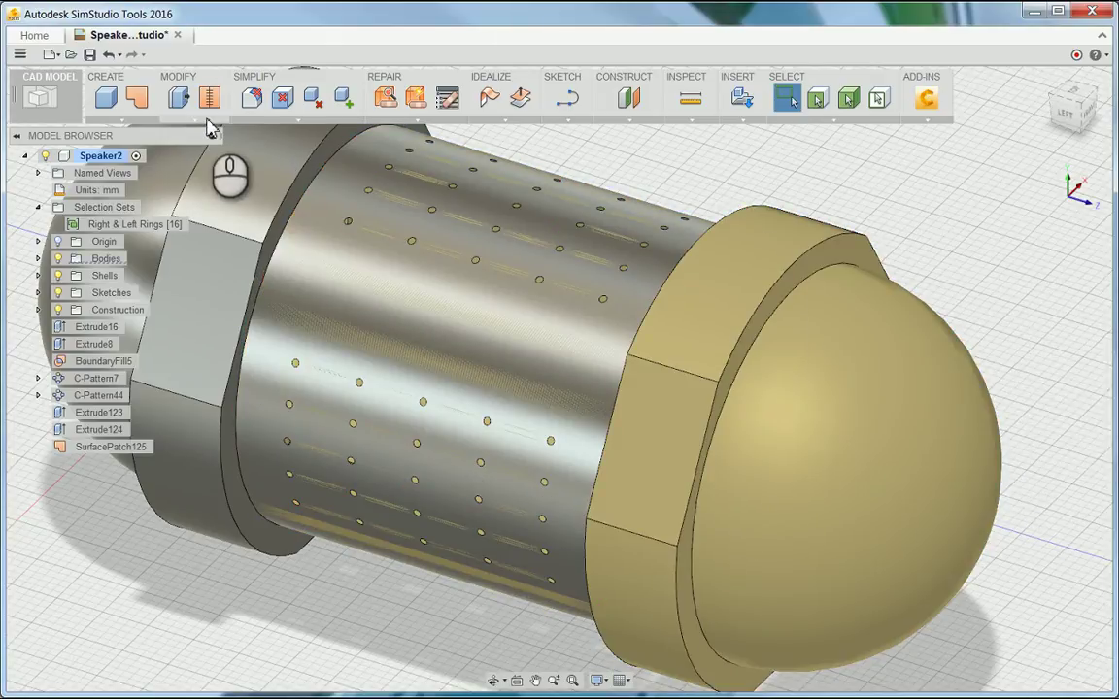
Reverse the normals of the stitched shell through its yellow ring face.
click(210, 120)
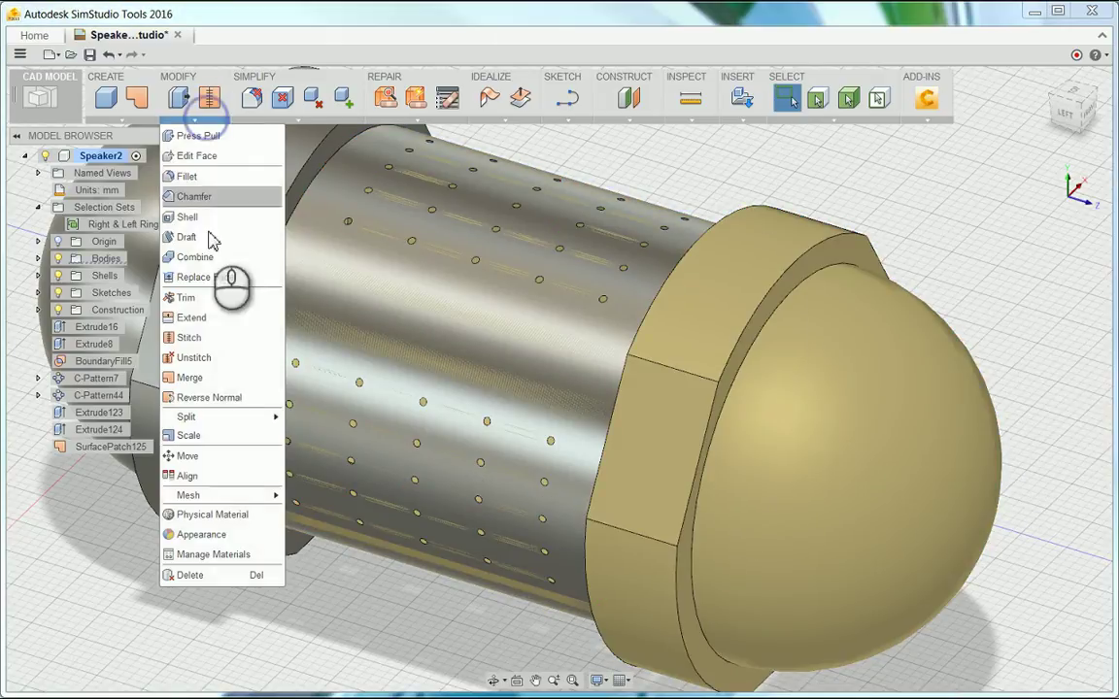
click(209, 397)
click(668, 427)
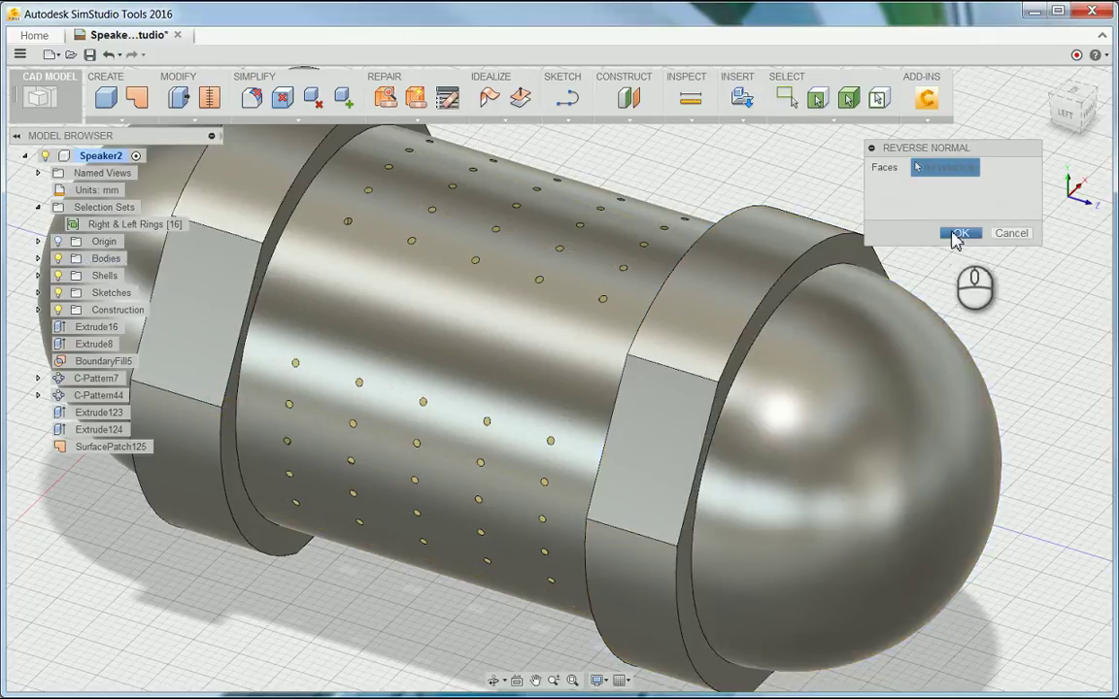
click(958, 233)
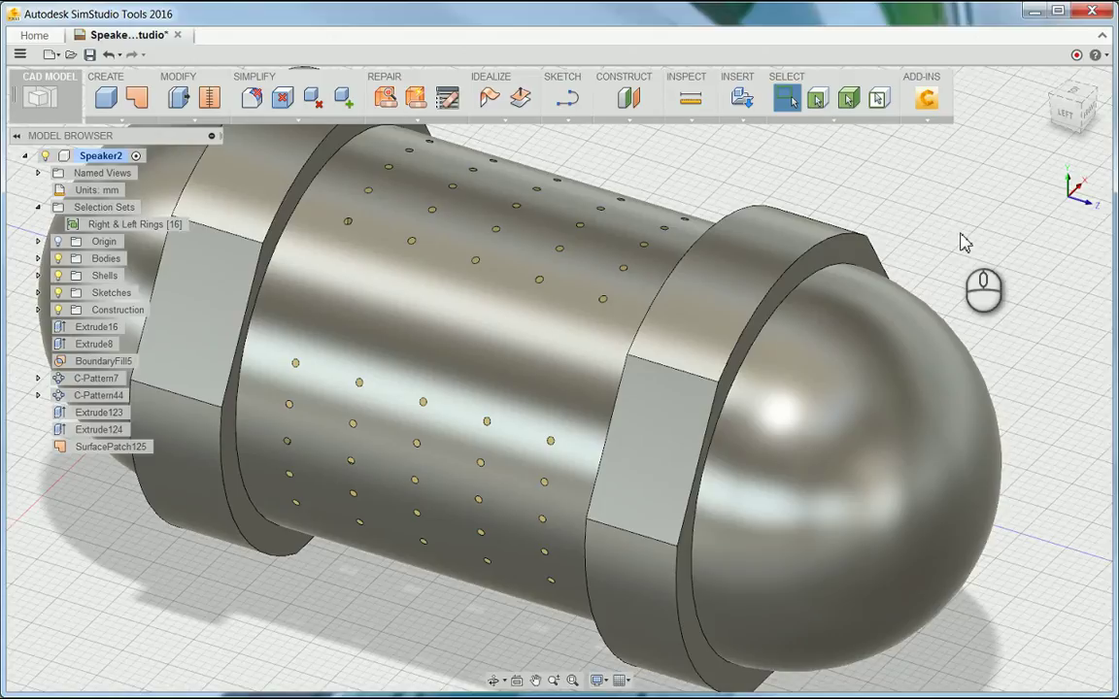
Construct a plane offset 4 mm from the ring's inner side face, towards the perforated middle section.
click(629, 119)
click(644, 98)
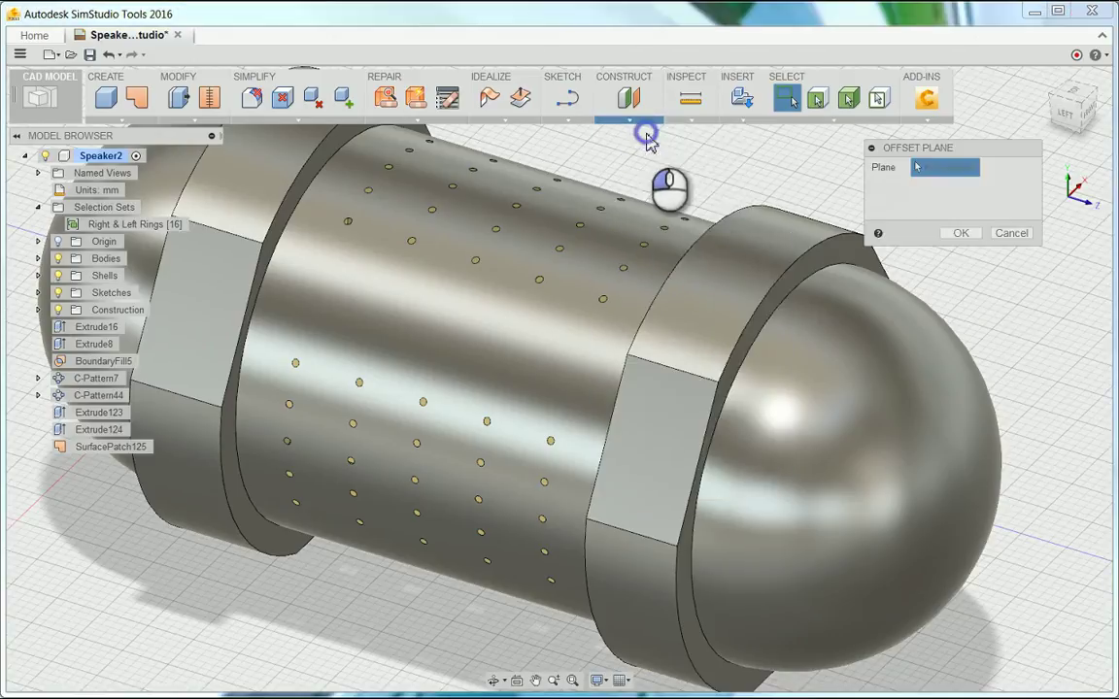
click(301, 195)
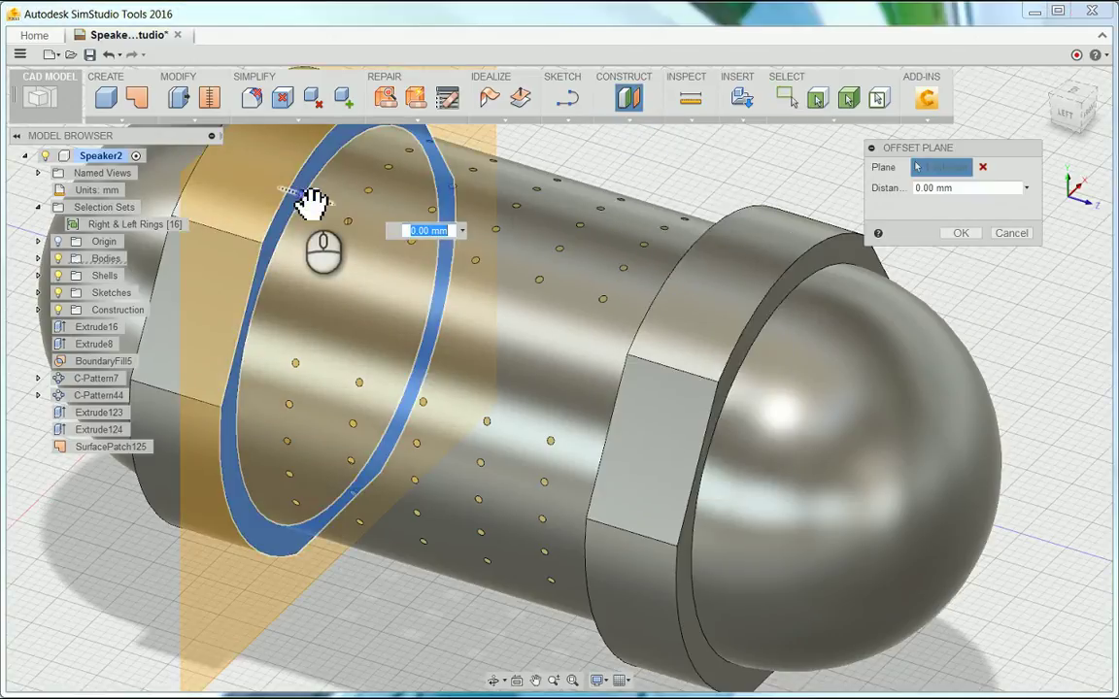
scroll(313, 221, down, 3)
scroll(325, 230, down, 2)
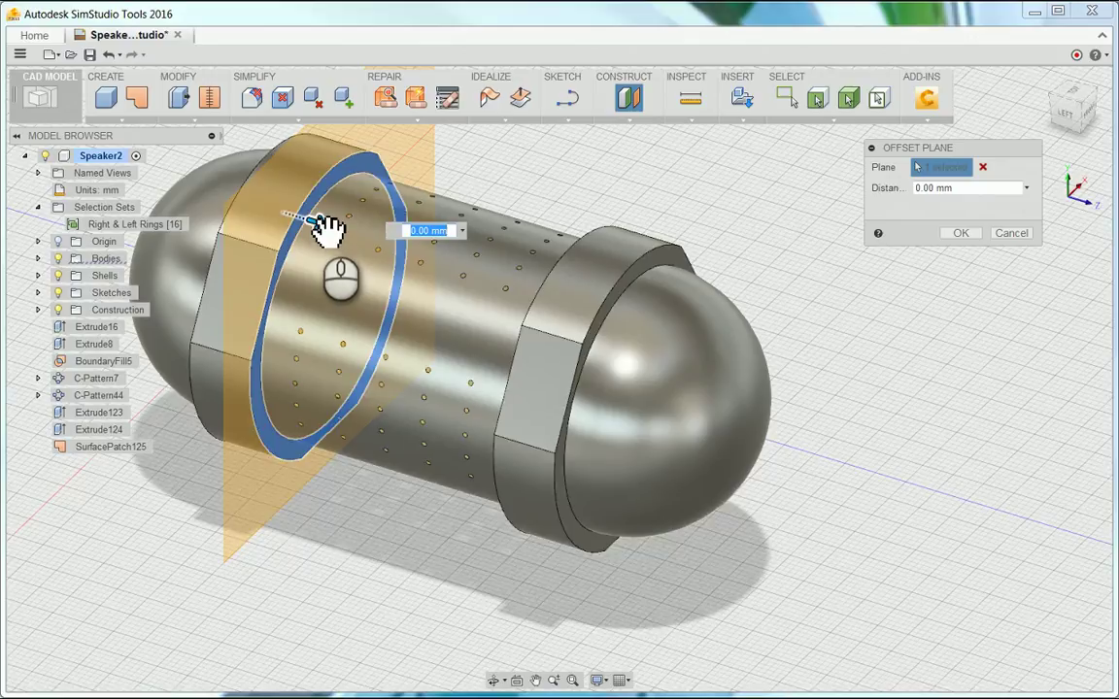
drag(328, 226, 355, 245)
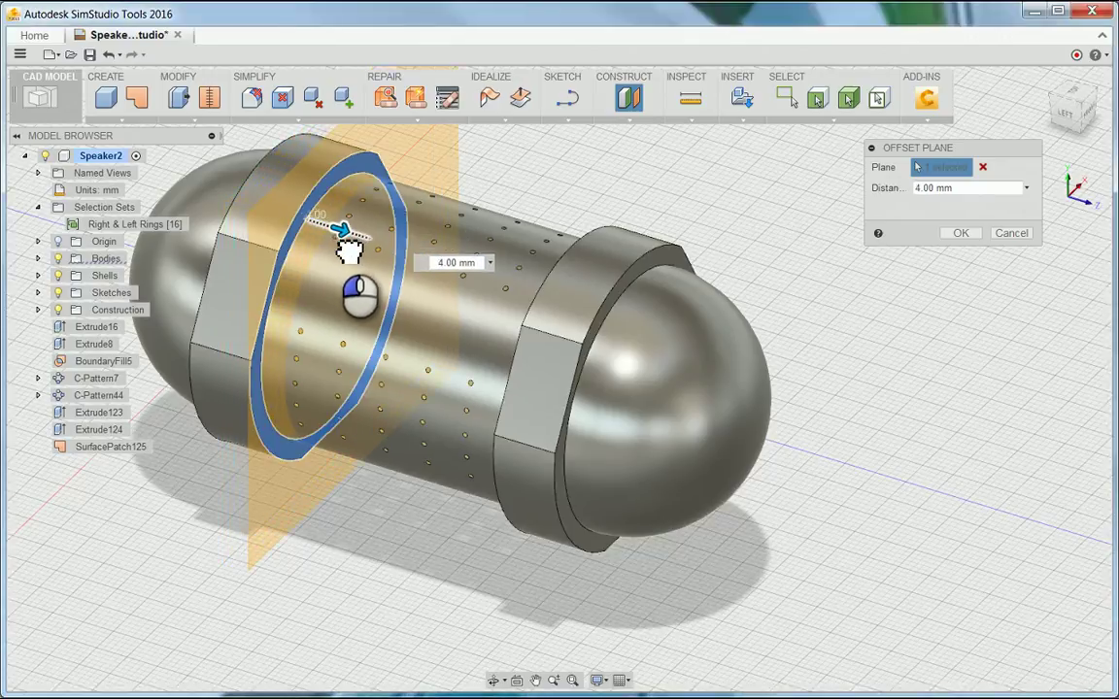
click(959, 234)
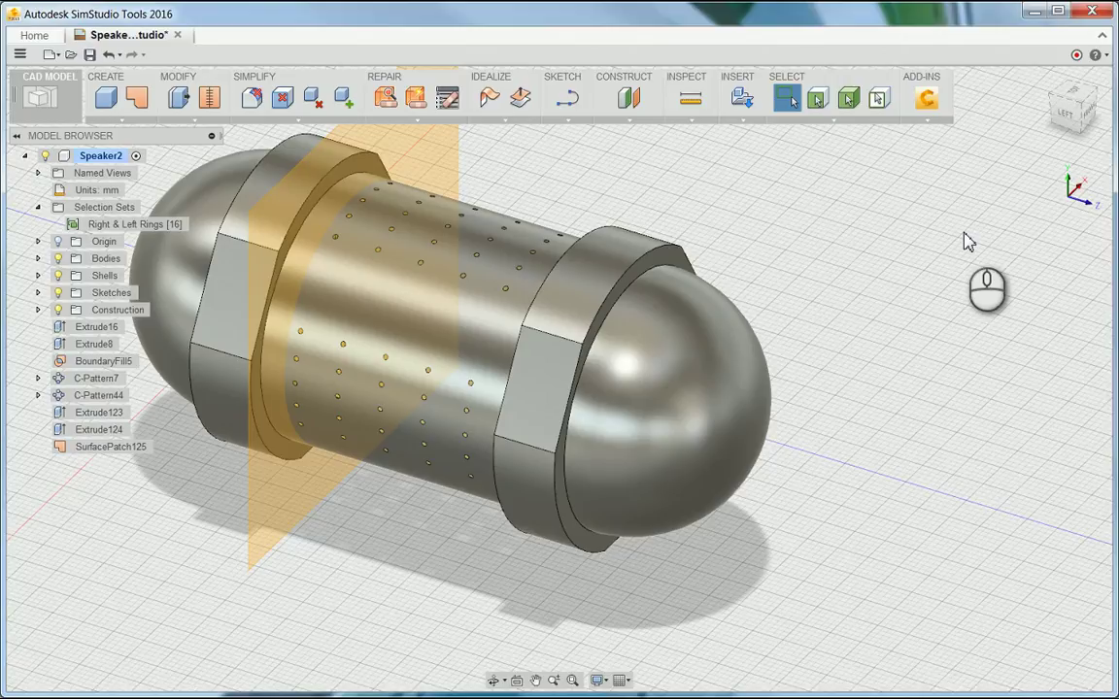
Create a cylinder about 55 mm in diameter and 32 mm high as a new body from the offset plane, enclosing the perforated section.
click(113, 119)
click(118, 156)
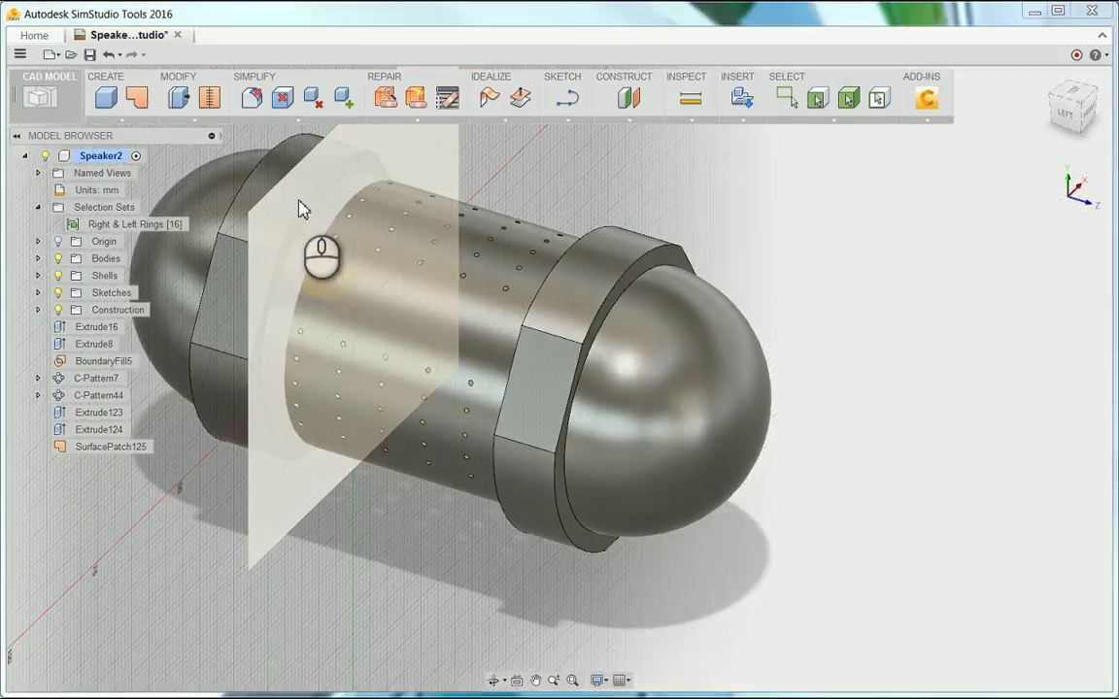
click(305, 207)
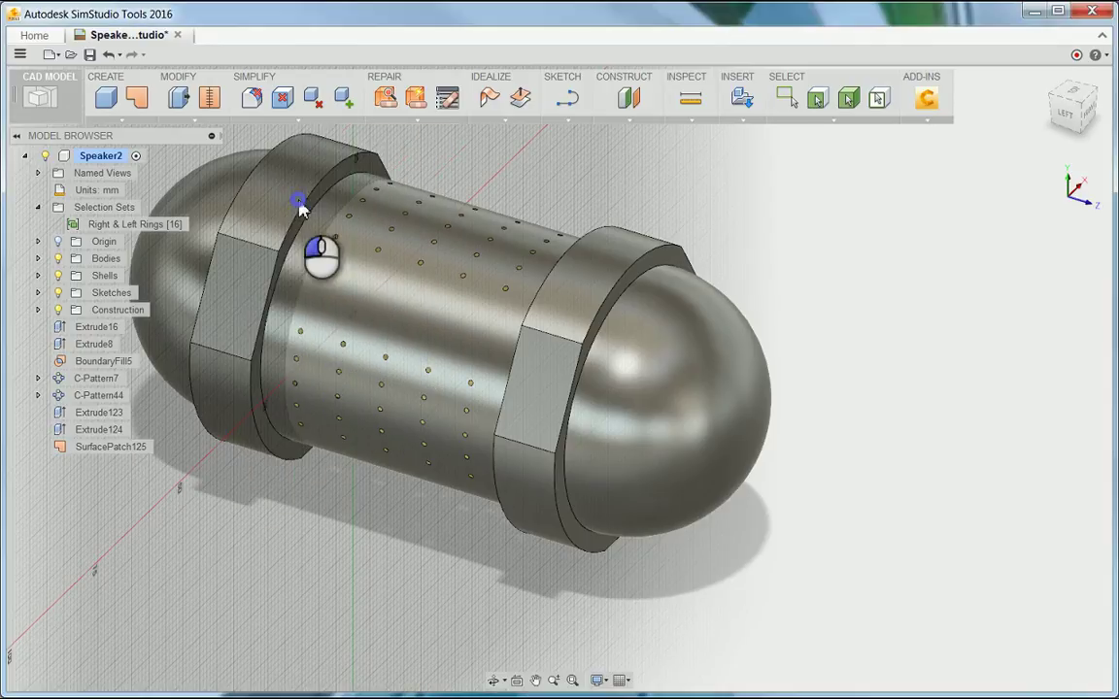
click(361, 292)
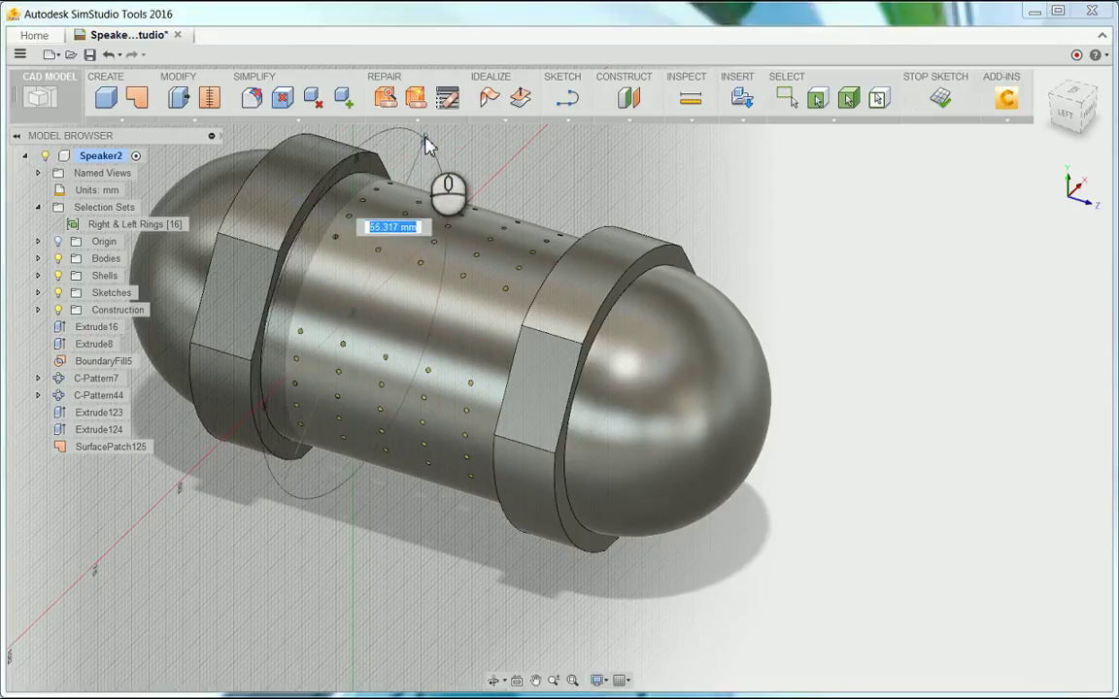
click(425, 138)
click(982, 230)
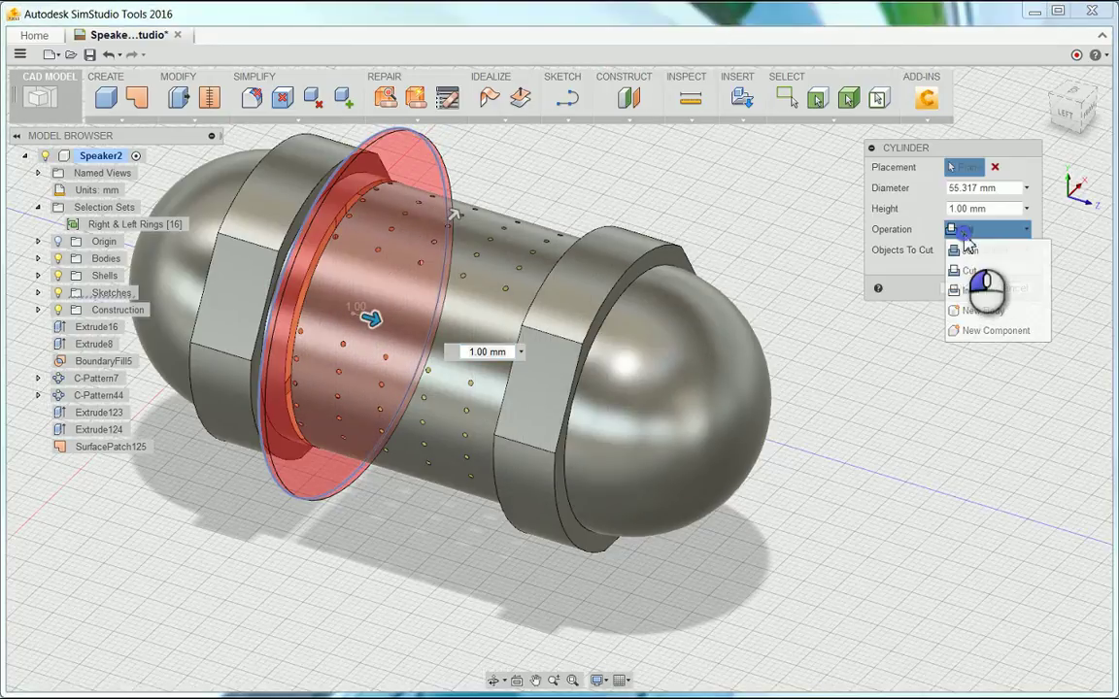
click(981, 379)
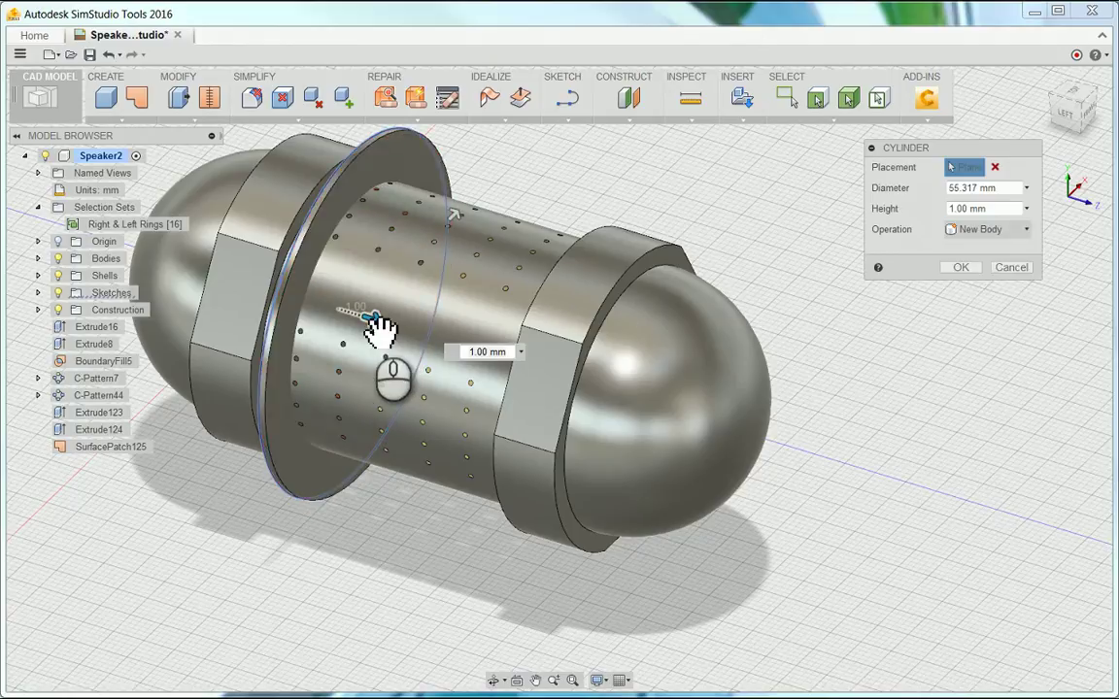
drag(374, 320, 573, 387)
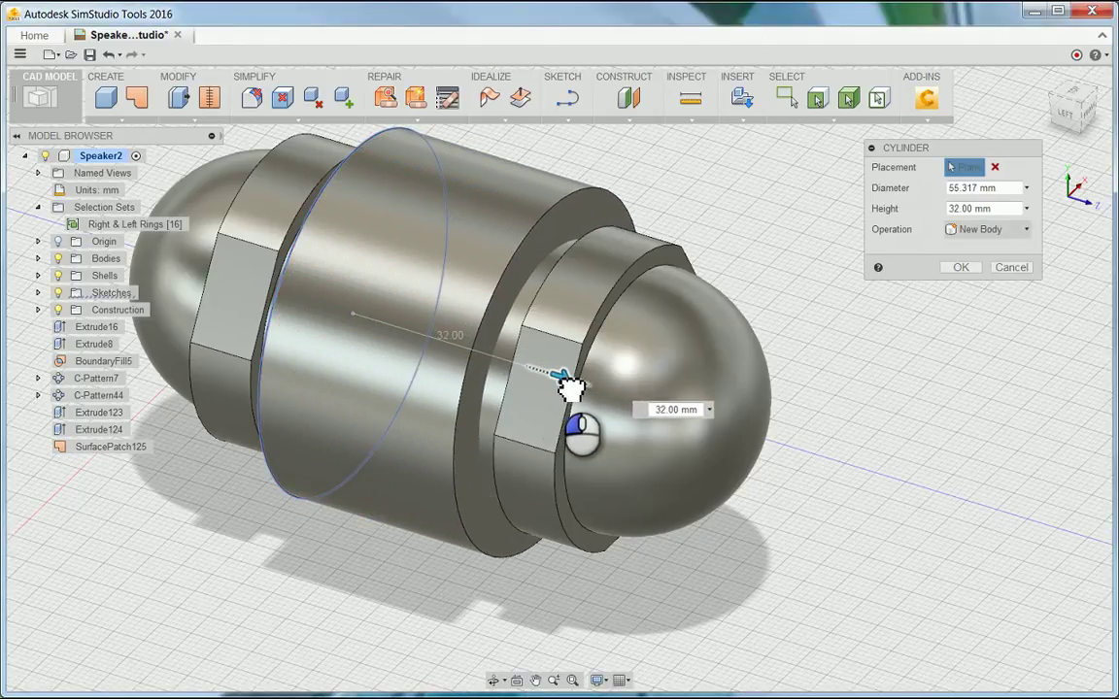
click(961, 268)
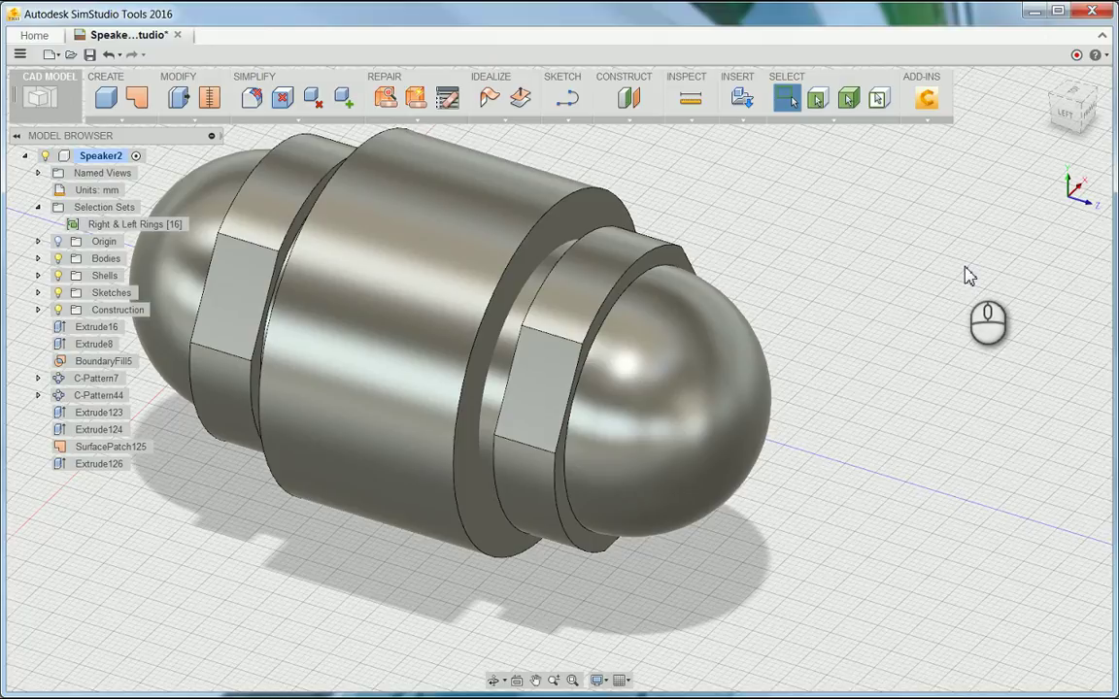
Split the perforated cylindrical face with the new cylinder's outer face, disabling Extend Splitting Tool and enabling Project Face.
click(194, 119)
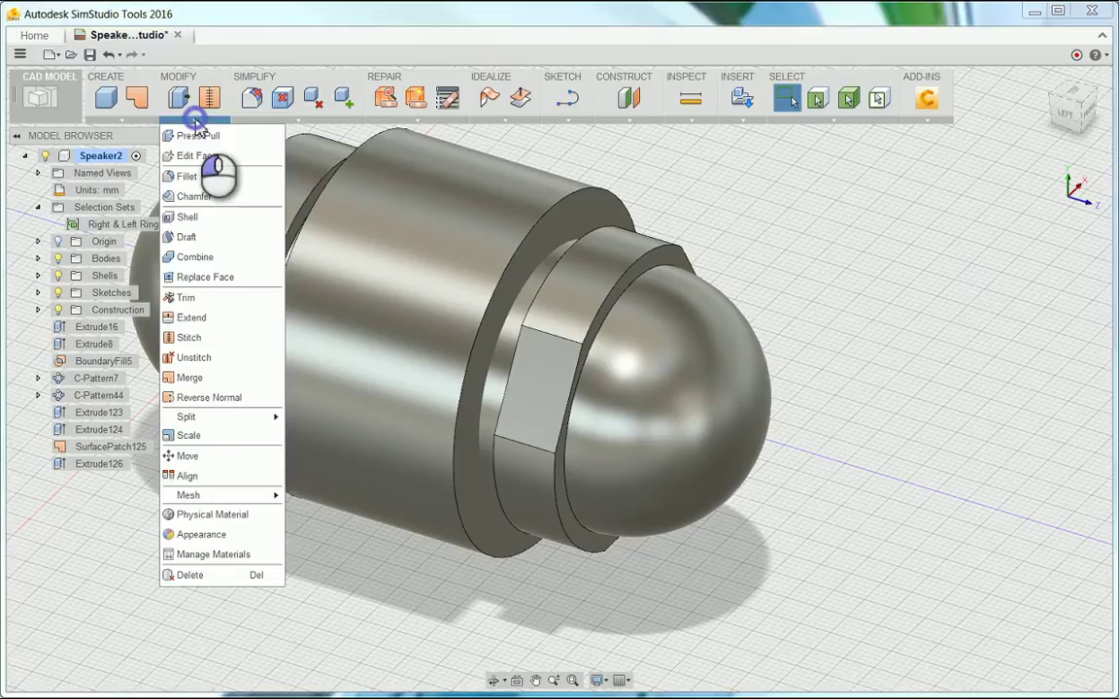
mouse_move(275, 422)
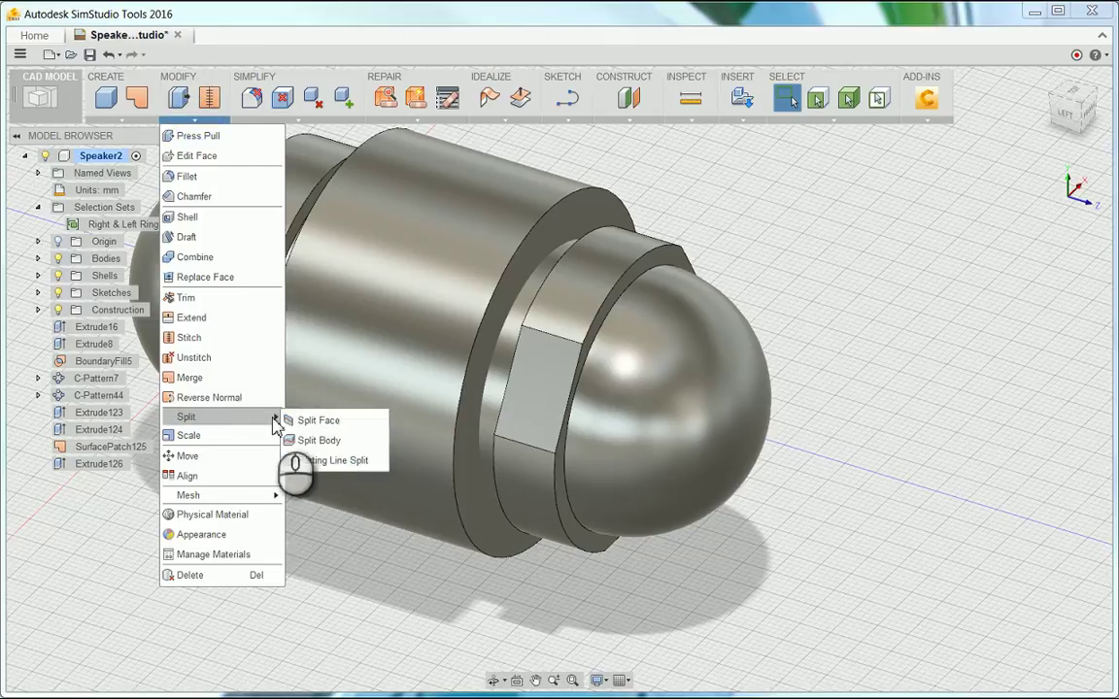
click(318, 421)
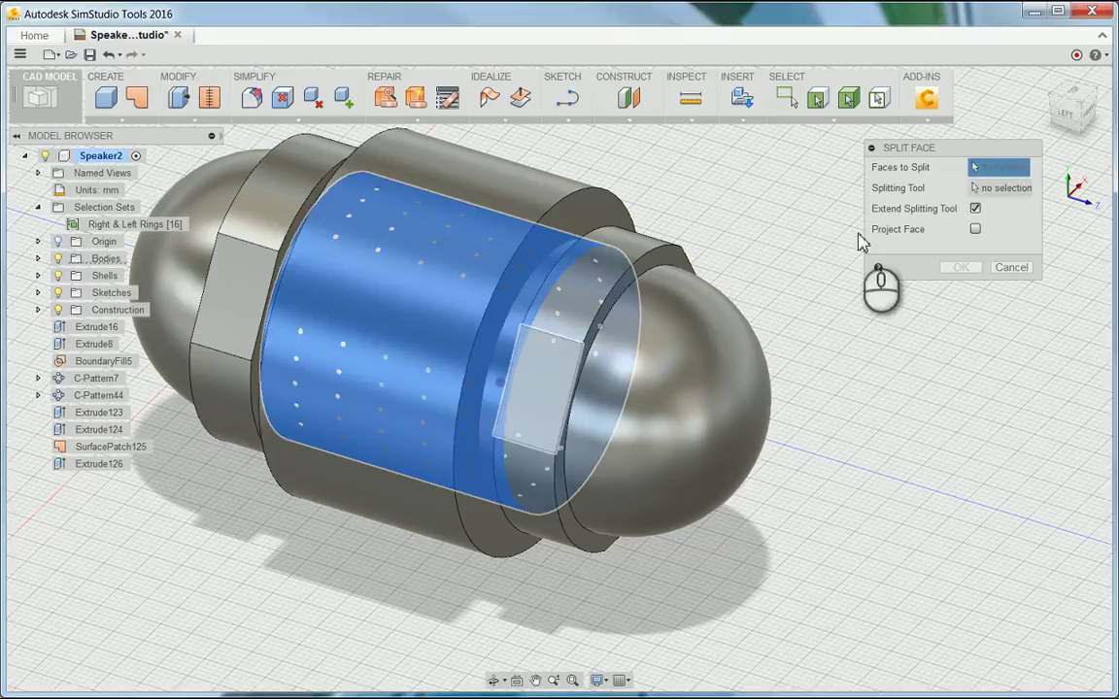
click(1001, 189)
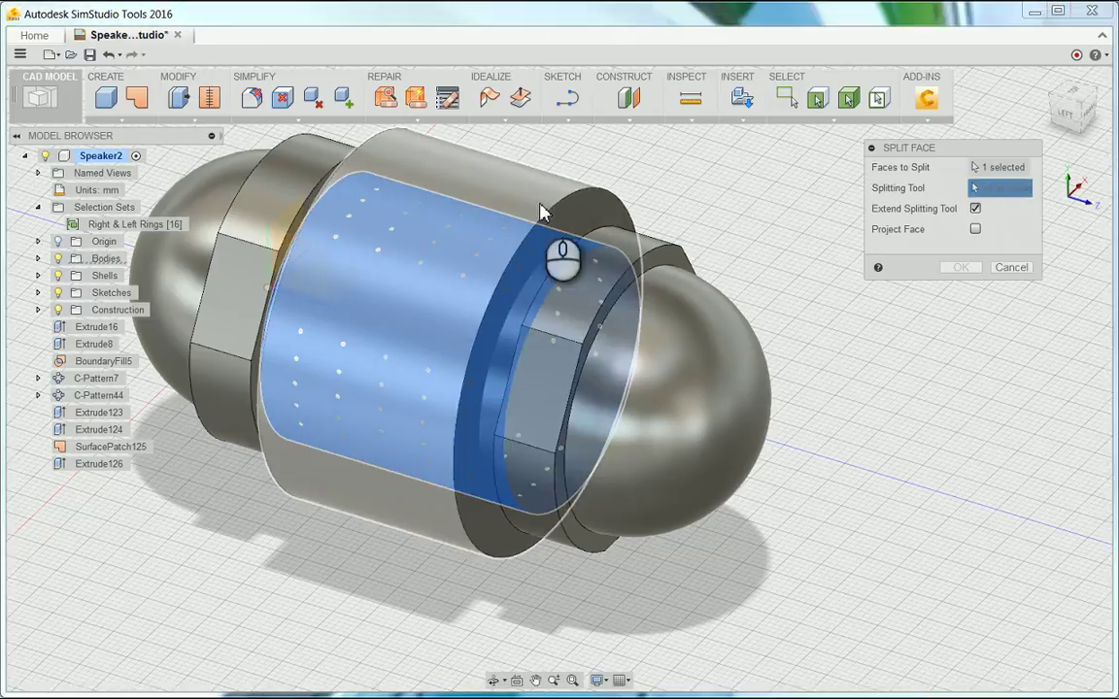
click(540, 210)
click(975, 208)
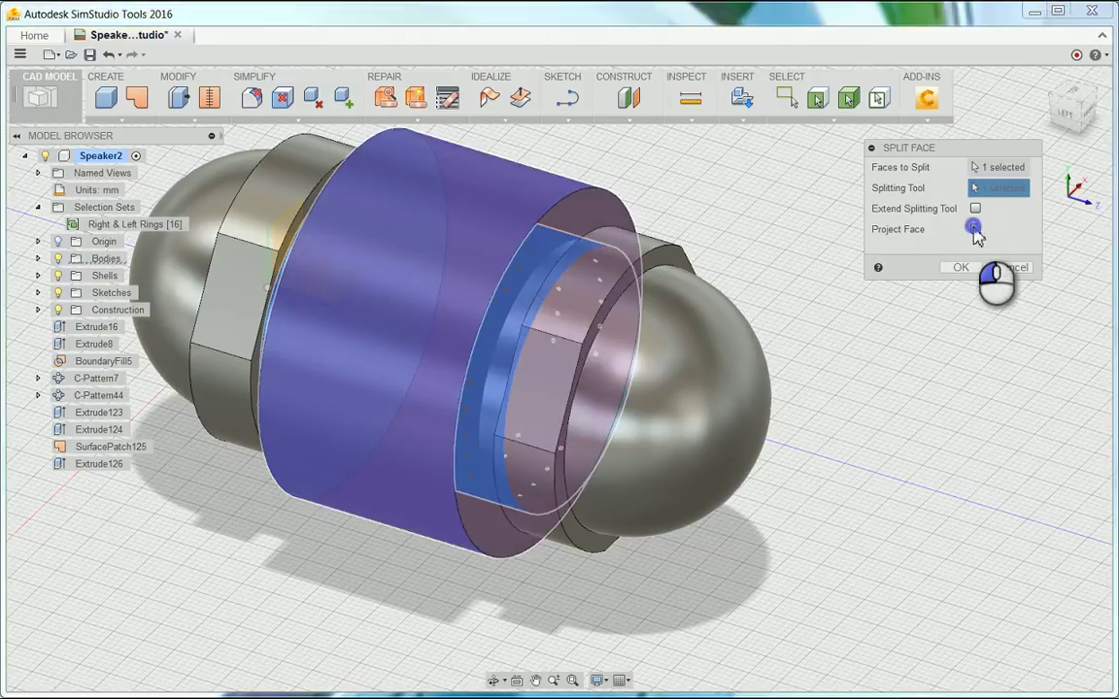
click(973, 229)
click(967, 289)
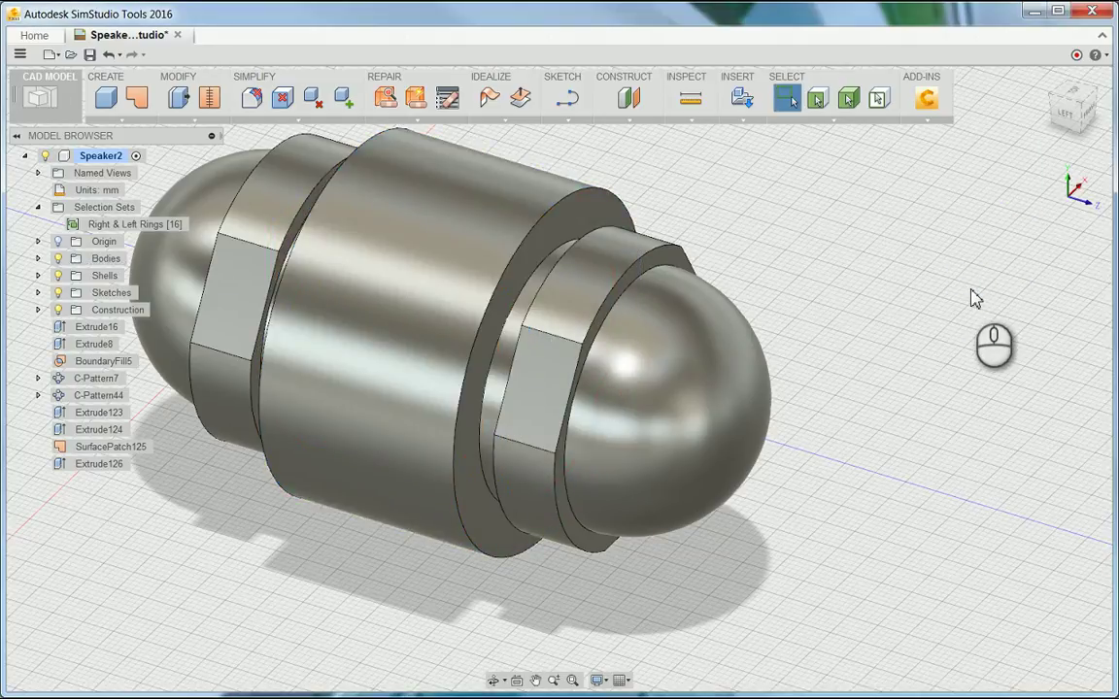
Delete the solid cylinder body that served as the splitting tool.
click(38, 259)
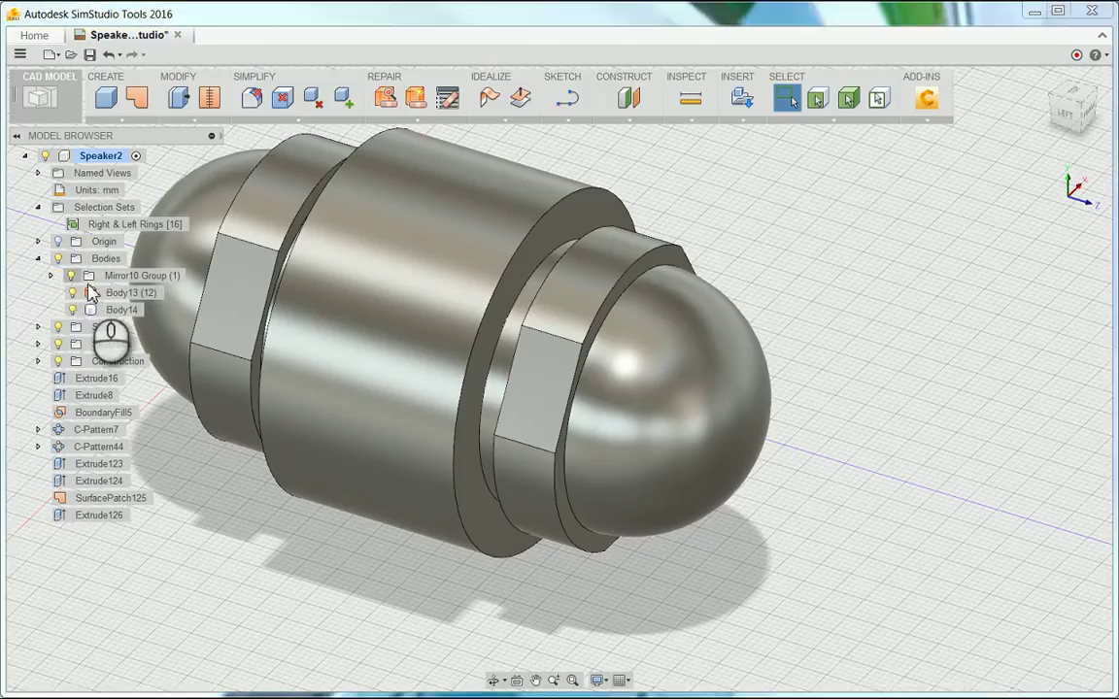
right_click(114, 312)
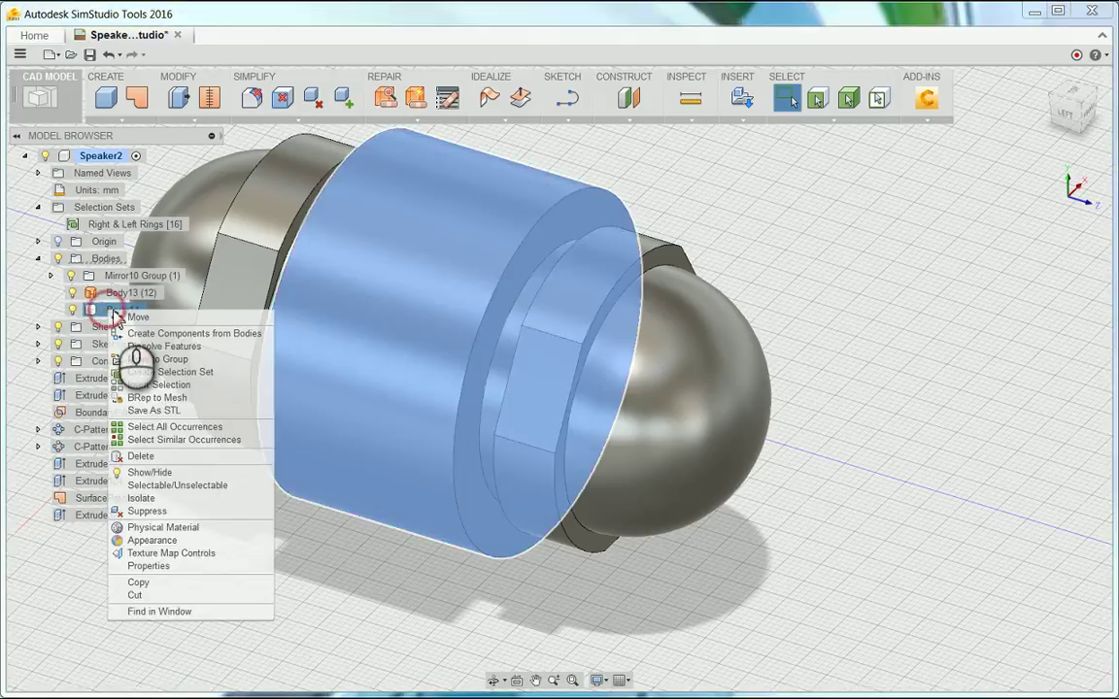
click(170, 455)
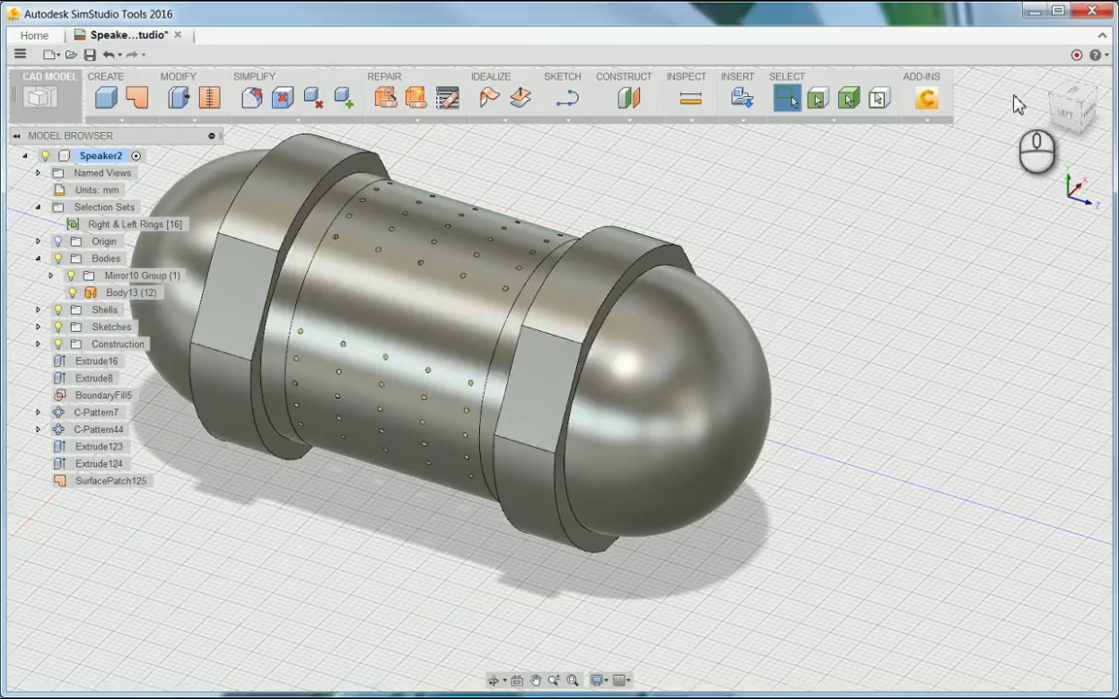
click(1044, 76)
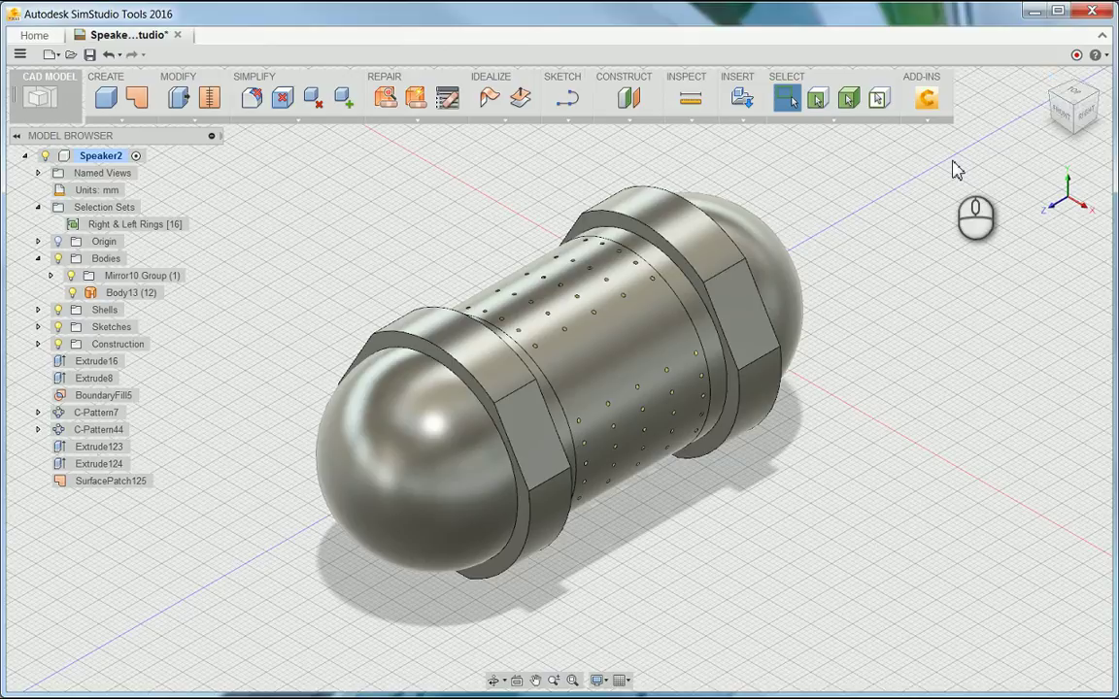